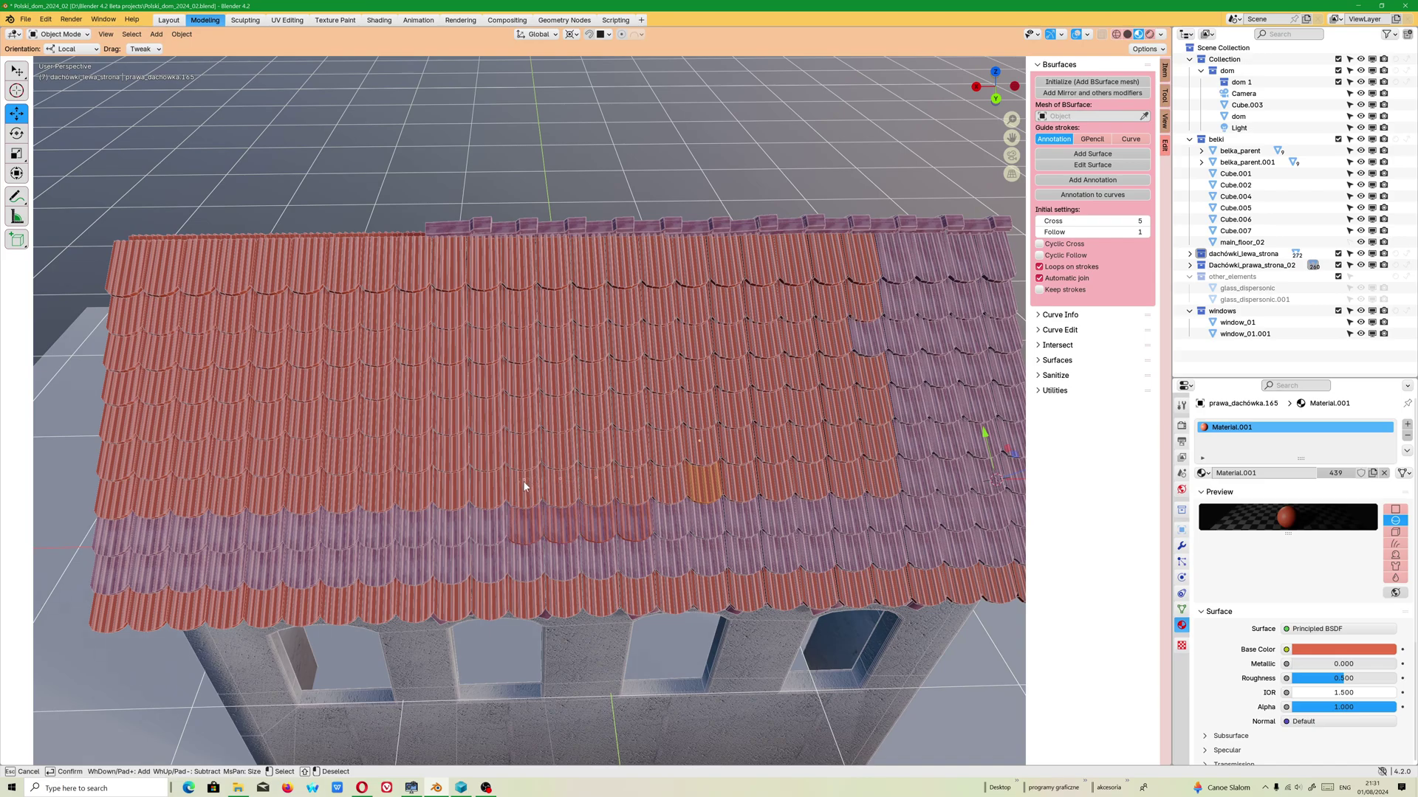
# Clear the selection and try selecting a single tile in the red row directly above the purple rows
pyautogui.press('Escape')
pyautogui.hotkey('alt', 'a')
pyautogui.click(520, 486)
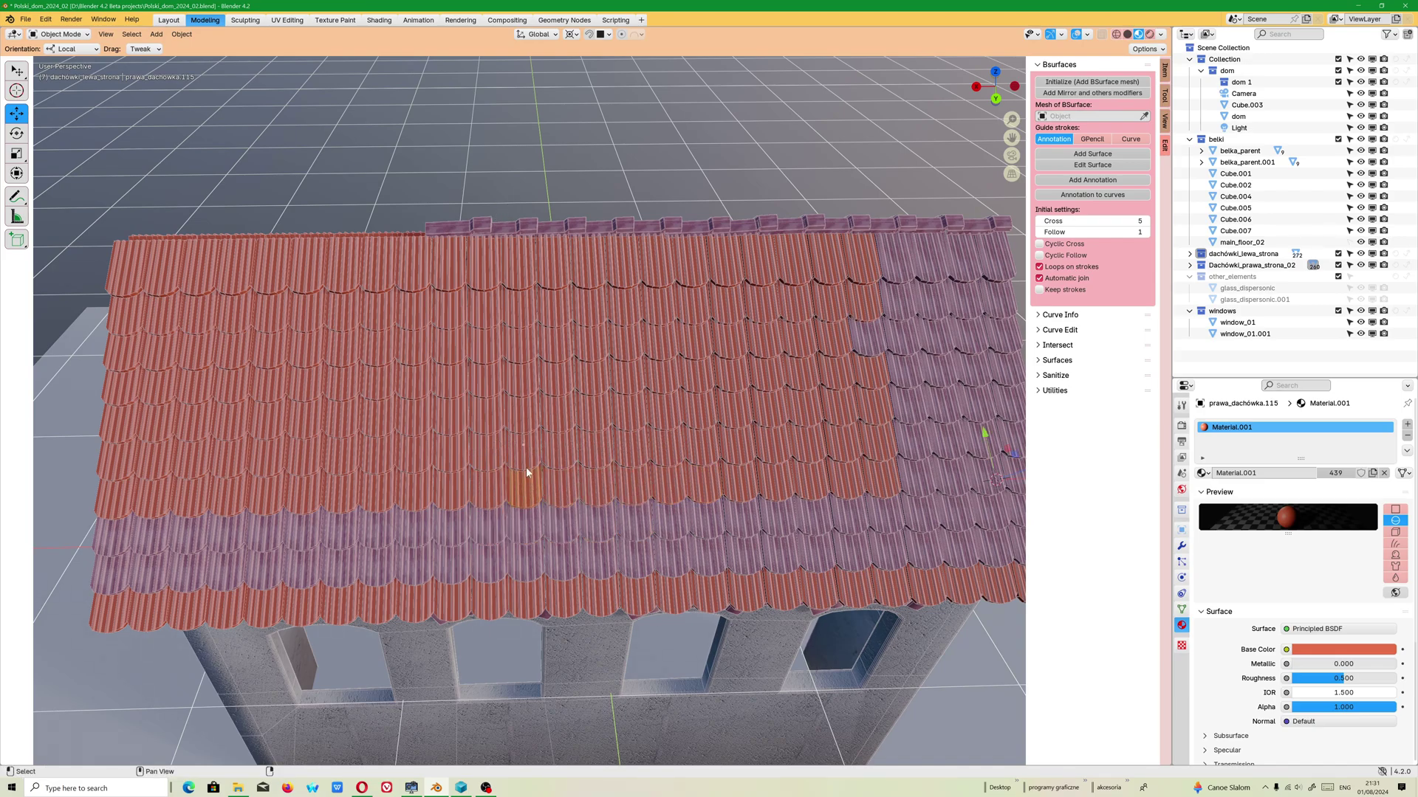
pyautogui.scroll(8, 521, 485)
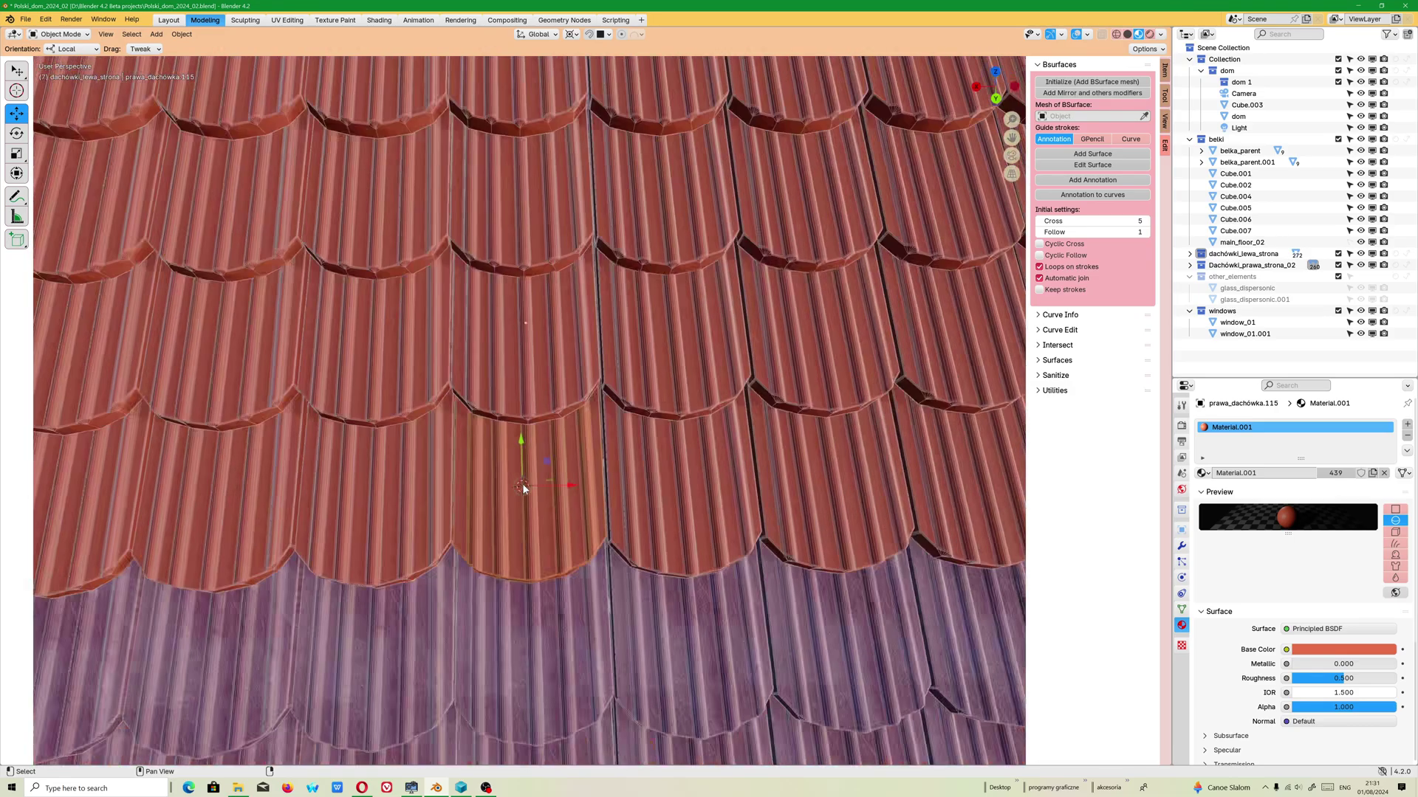
pyautogui.moveTo(545, 350); pyautogui.dragTo(548, 400, button='middle')
pyautogui.scroll(-6, 549, 405)
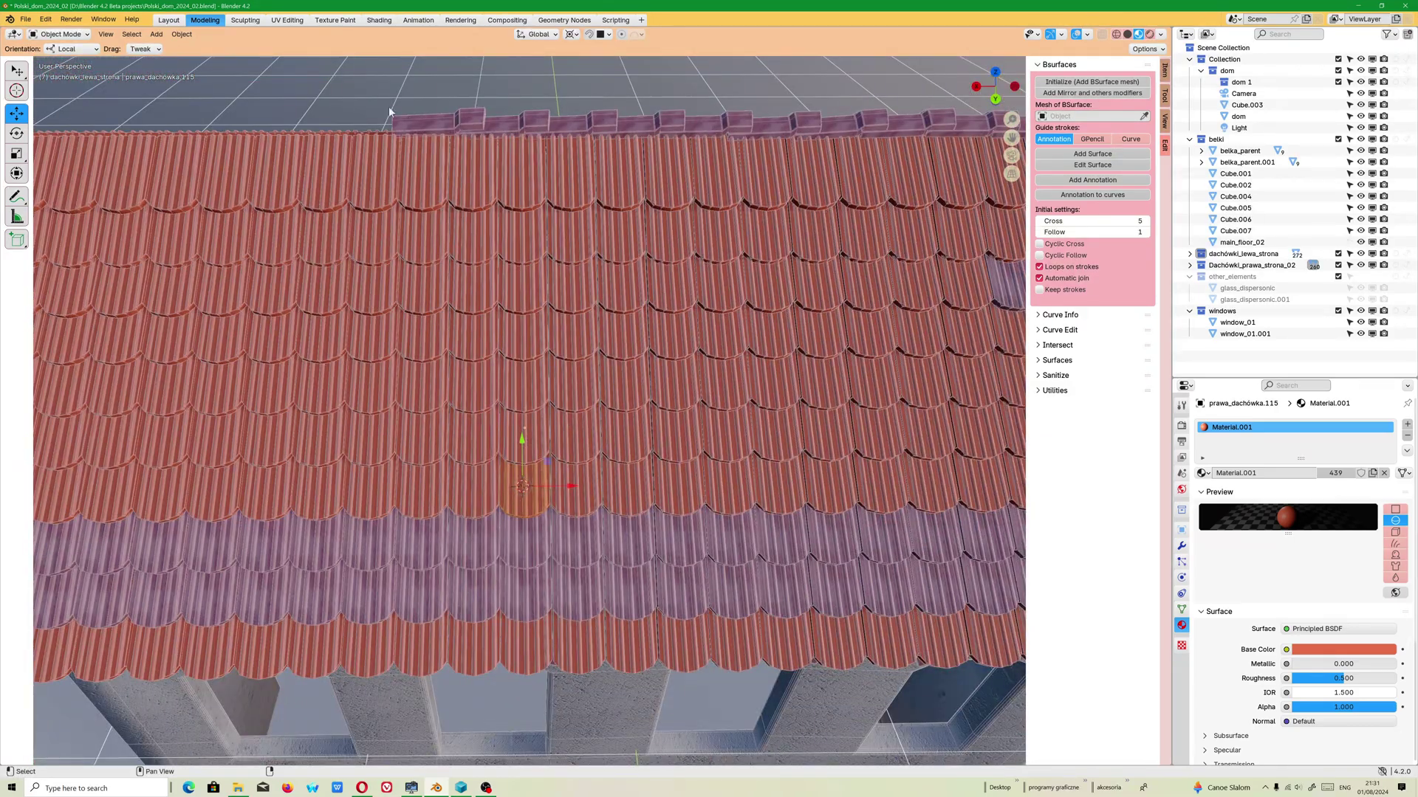
pyautogui.click(389, 110)
pyautogui.press('c')
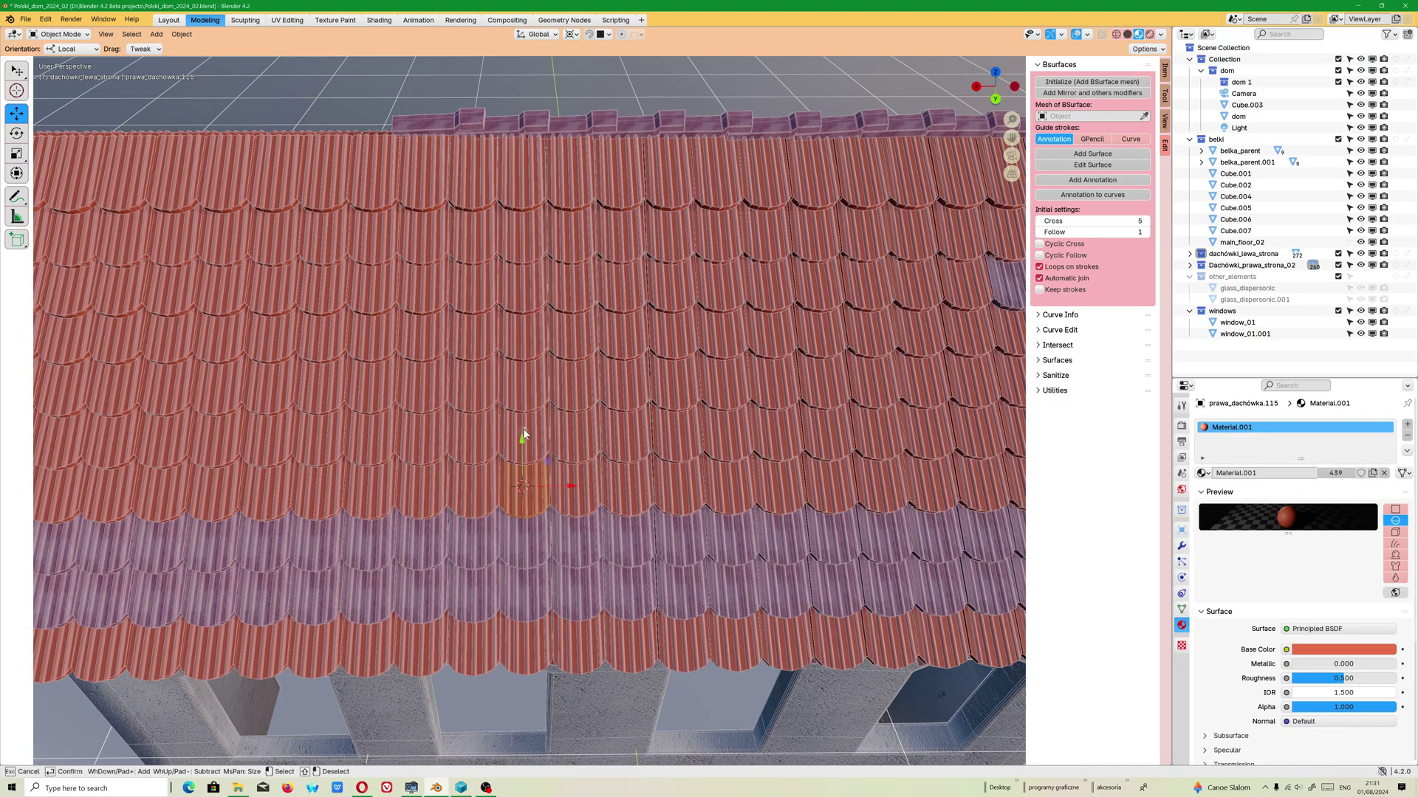
pyautogui.press('Escape')
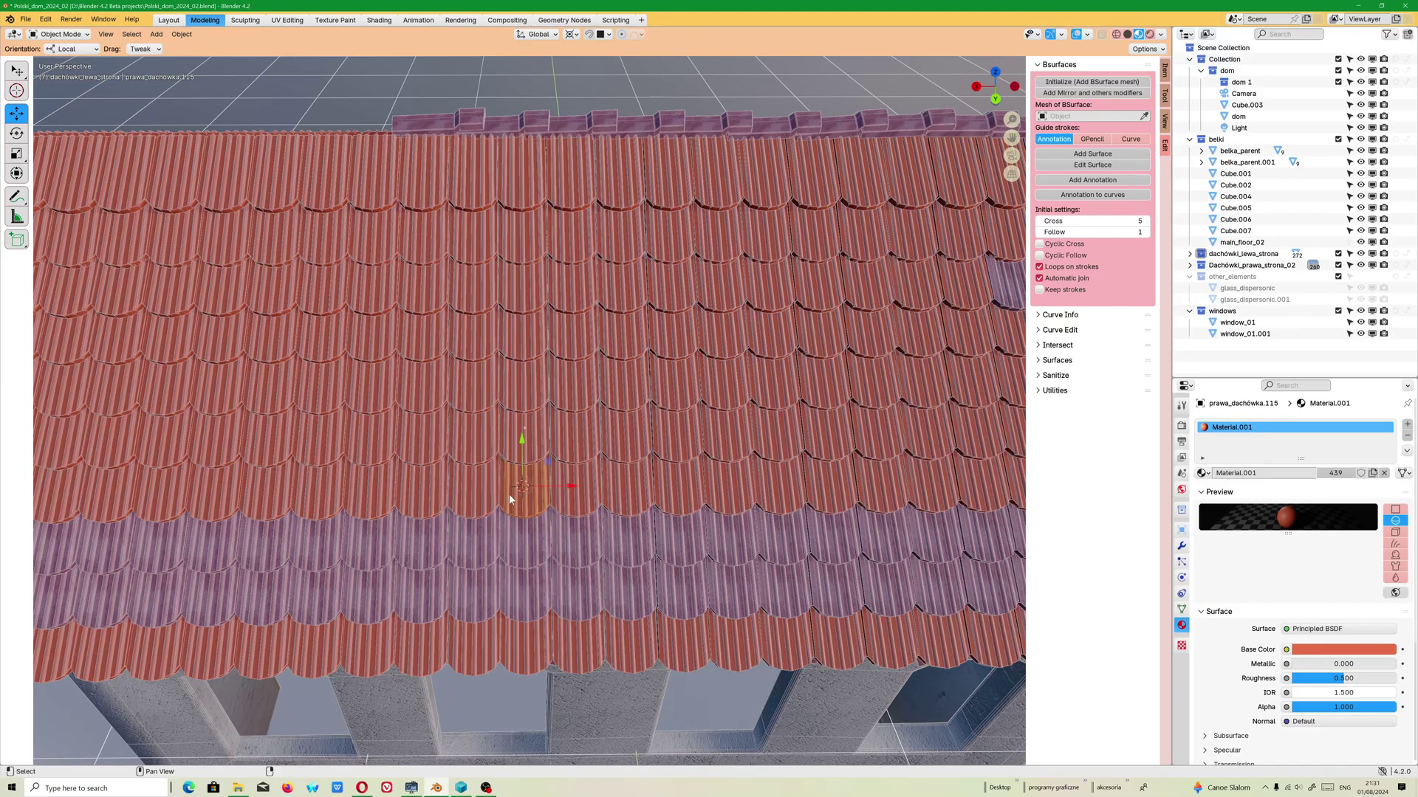
# Try selecting several neighbouring tiles of the red row above the purple rows individually, and clear the selection
pyautogui.hotkey('alt', 'a')
pyautogui.click(510, 499)
pyautogui.moveTo(510, 499); pyautogui.dragTo(652, 495, button='middle')
pyautogui.keyDown('shift'); pyautogui.click(652, 494); pyautogui.keyUp('shift')
pyautogui.keyDown('shift'); pyautogui.click(594, 493); pyautogui.keyUp('shift')
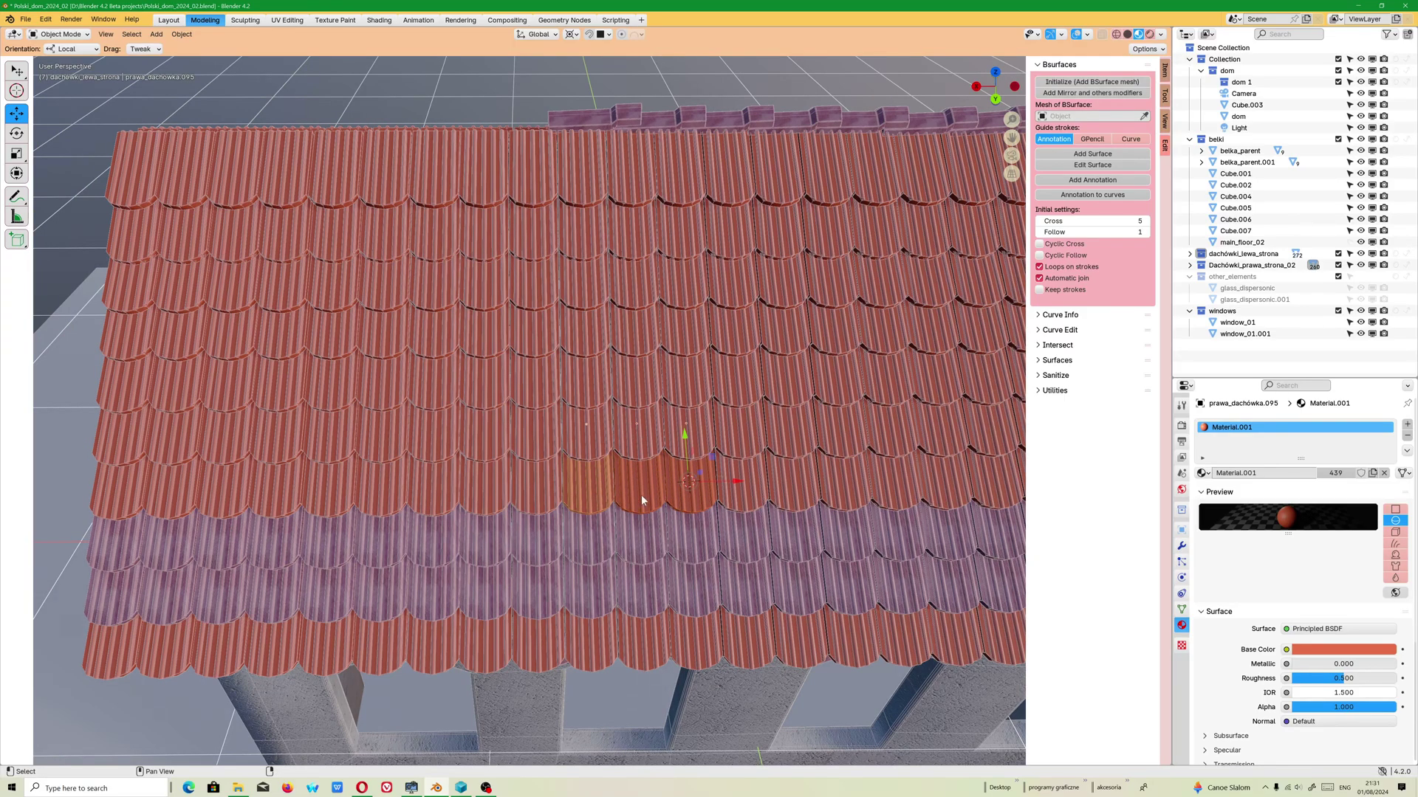
pyautogui.hotkey('alt', 'a')
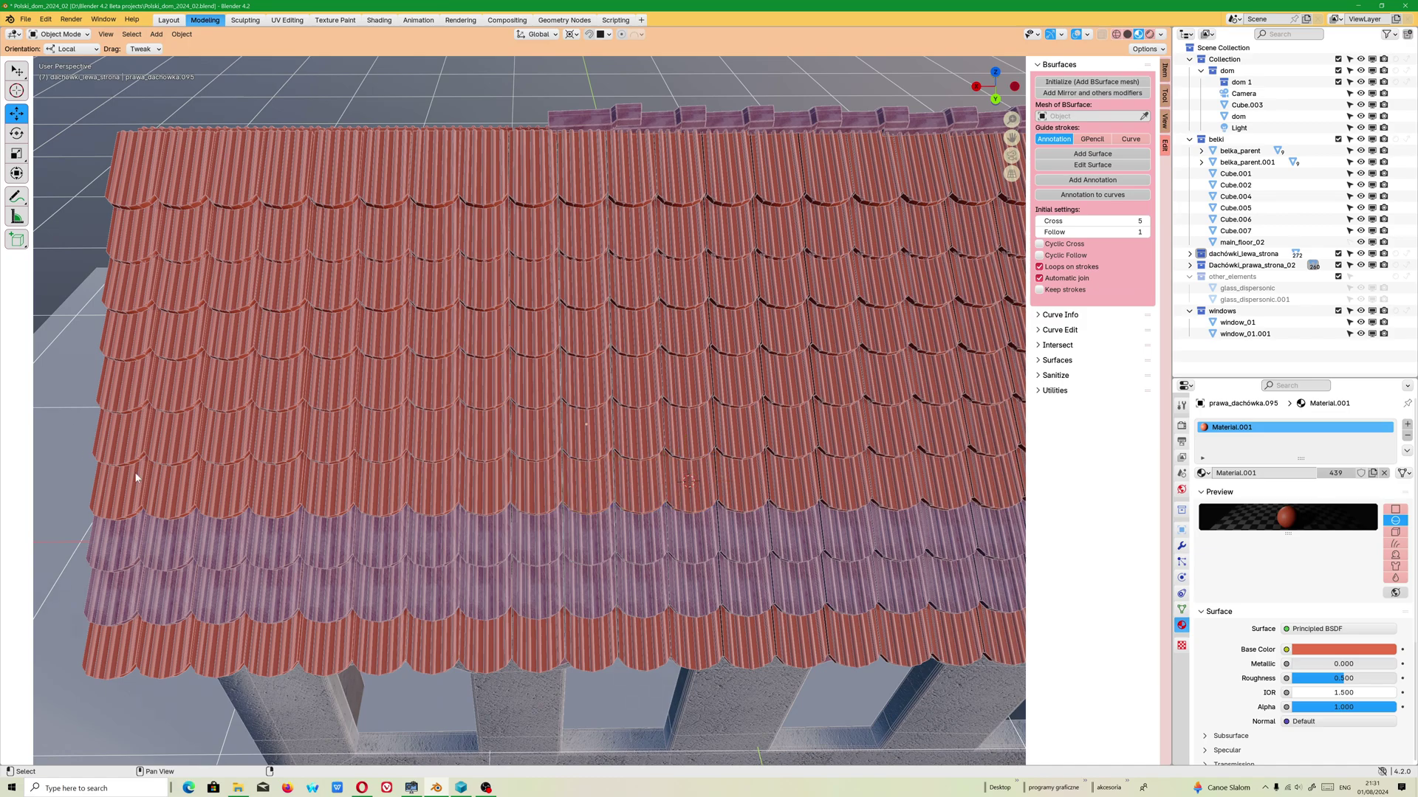
# Set the origin of the edge tile in the red row above the purple rows to its geometry
pyautogui.keyDown('shift'); pyautogui.moveTo(118, 490); pyautogui.dragTo(338, 430, button='middle'); pyautogui.keyUp('shift')
pyautogui.scroll(4, 448, 480)
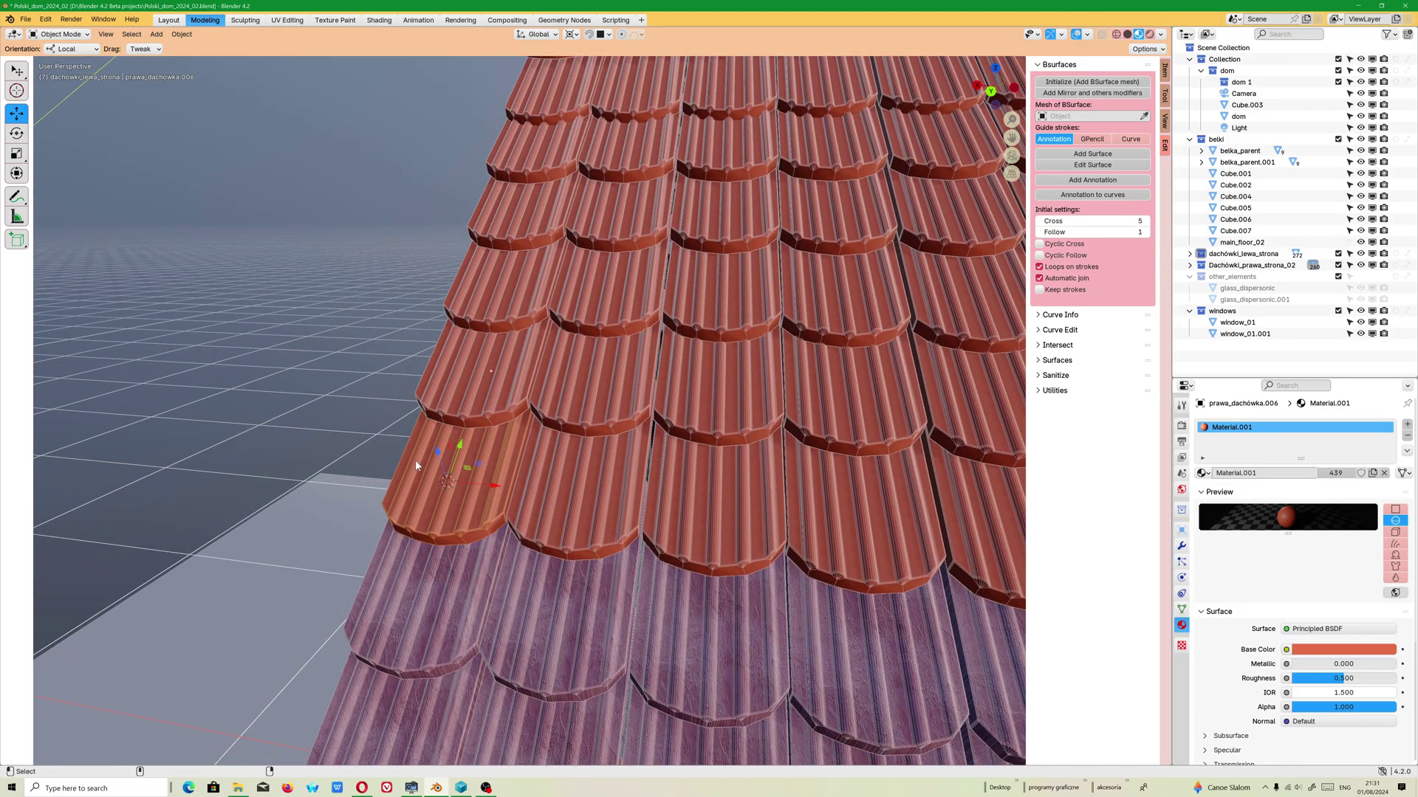
pyautogui.hotkey('ctrl', 'alt', 'shift', 'c')
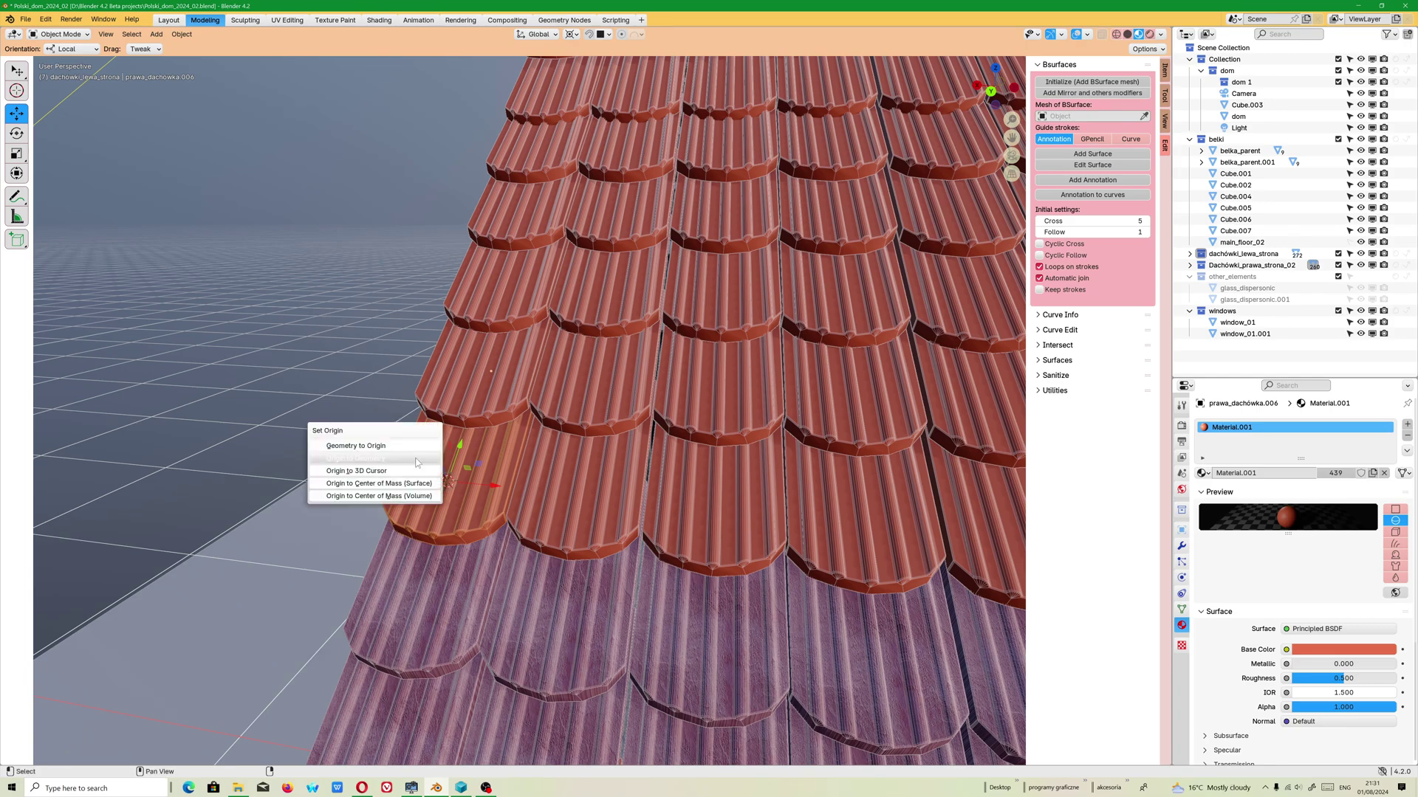
pyautogui.click(389, 459)
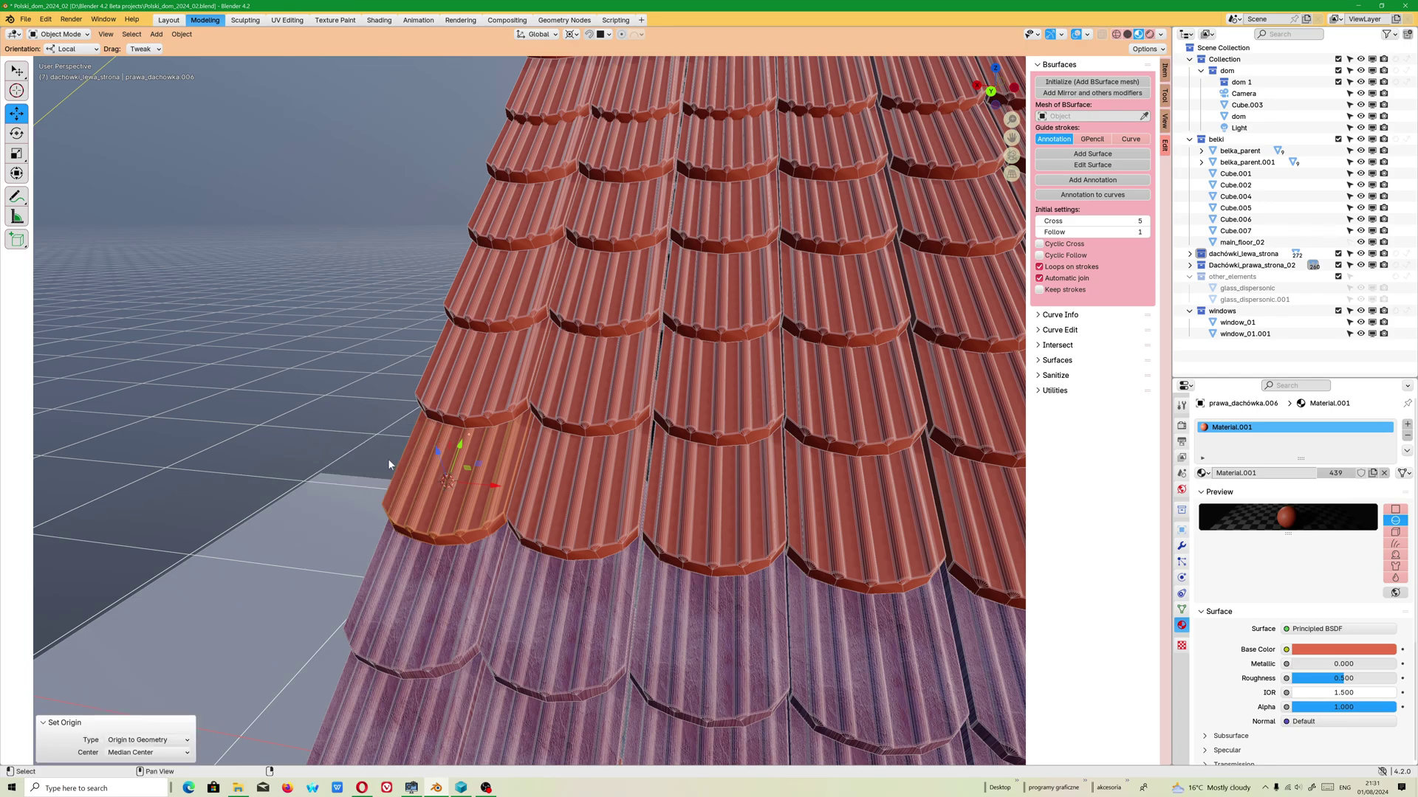
pyautogui.moveTo(469, 445); pyautogui.dragTo(427, 443, button='middle')
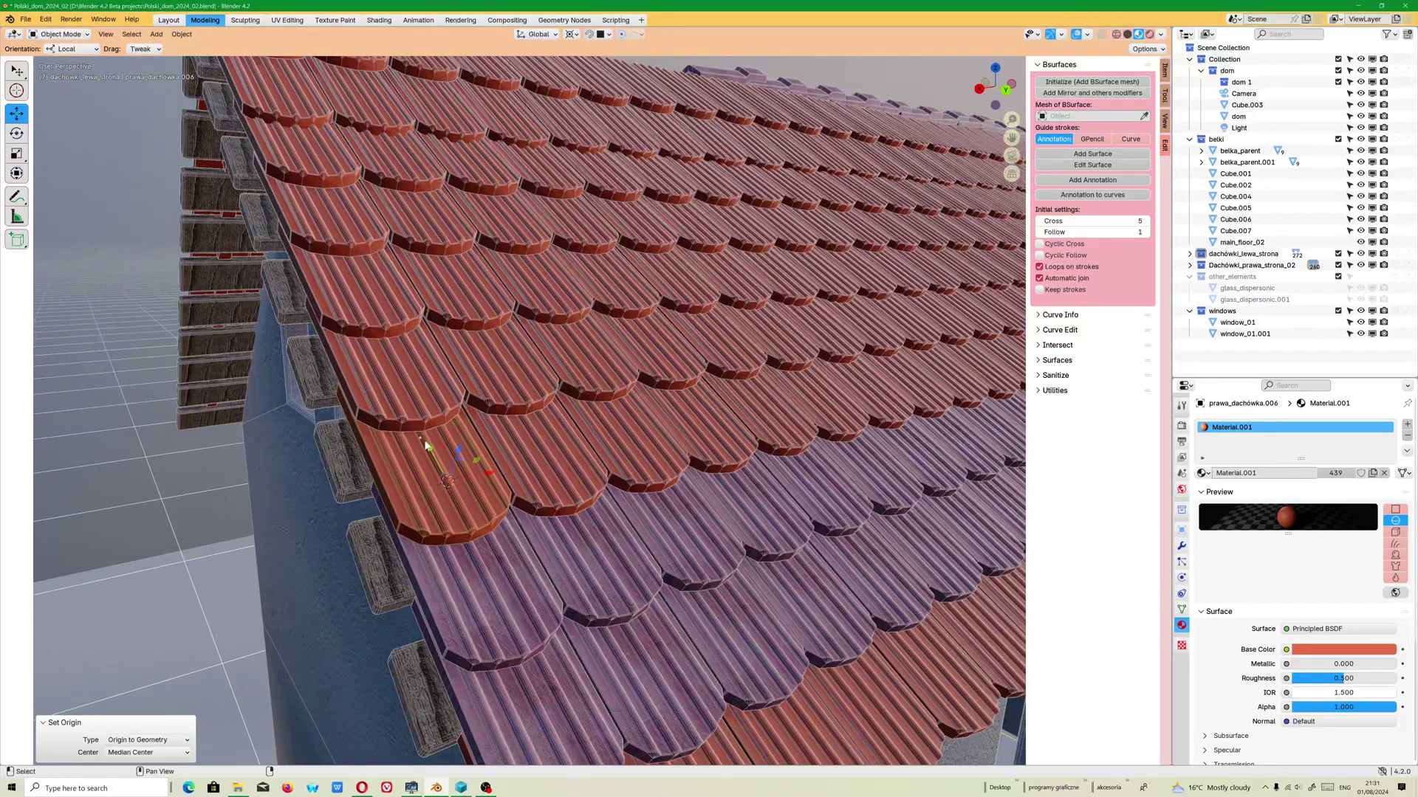
pyautogui.hotkey('alt', 'a')
pyautogui.press('c')
pyautogui.click(419, 440)
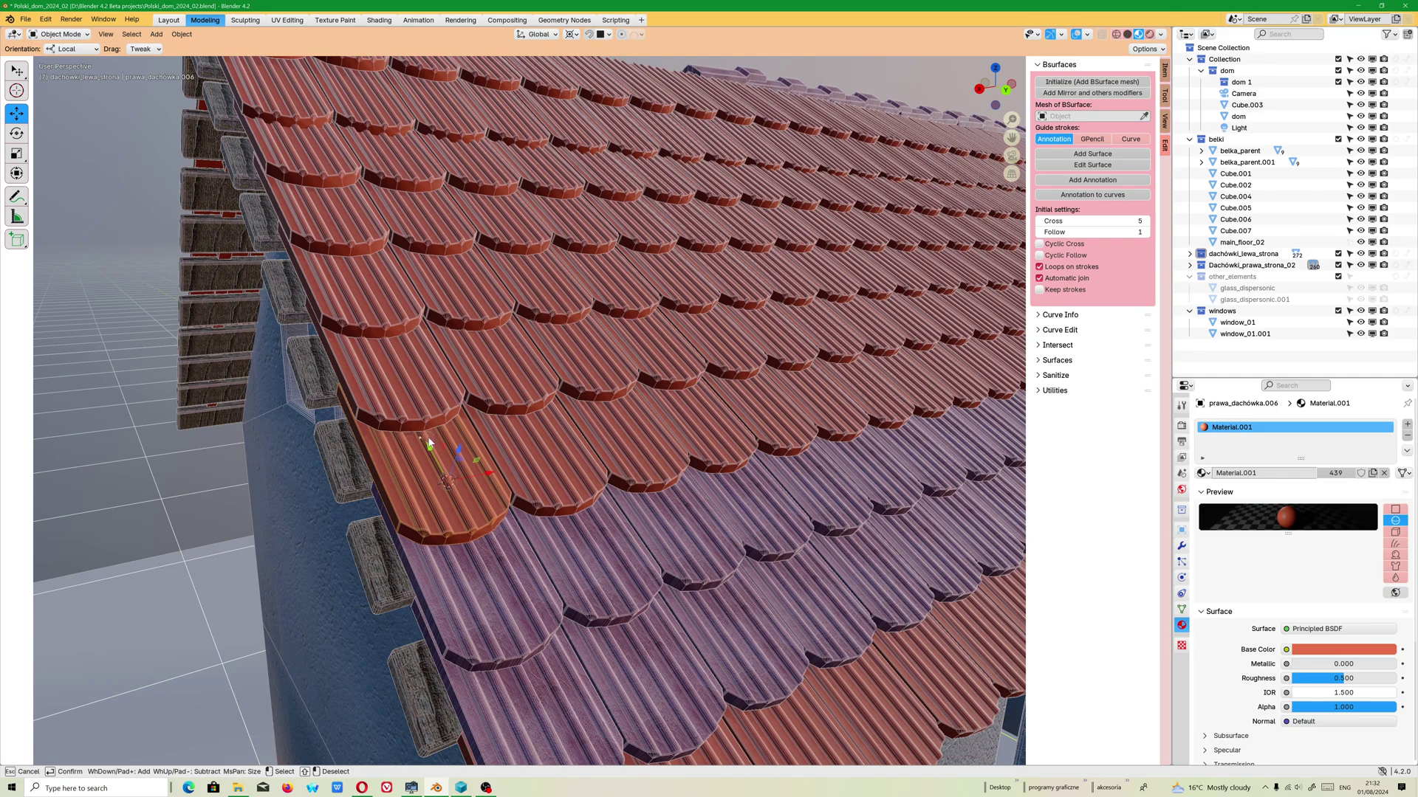
pyautogui.press('Escape')
# Select the tiles beside the edge tile in the red row above the purple rows, continuing towards the middle
pyautogui.click(538, 441)
pyautogui.moveTo(537, 438); pyautogui.dragTo(286, 442, button='middle')
pyautogui.keyDown('shift'); pyautogui.click(287, 442); pyautogui.keyUp('shift')
pyautogui.keyDown('shift'); pyautogui.click(373, 447); pyautogui.keyUp('shift')
pyautogui.keyDown('shift'); pyautogui.click(452, 448); pyautogui.keyUp('shift')
pyautogui.keyDown('shift'); pyautogui.click(526, 449); pyautogui.keyUp('shift')
pyautogui.keyDown('shift'); pyautogui.click(604, 454); pyautogui.keyUp('shift')
pyautogui.keyDown('shift'); pyautogui.click(689, 450); pyautogui.keyUp('shift')
pyautogui.keyDown('shift'); pyautogui.click(751, 437); pyautogui.keyUp('shift')
pyautogui.keyDown('shift'); pyautogui.click(835, 449); pyautogui.keyUp('shift')
pyautogui.moveTo(835, 449); pyautogui.dragTo(661, 511, button='middle')
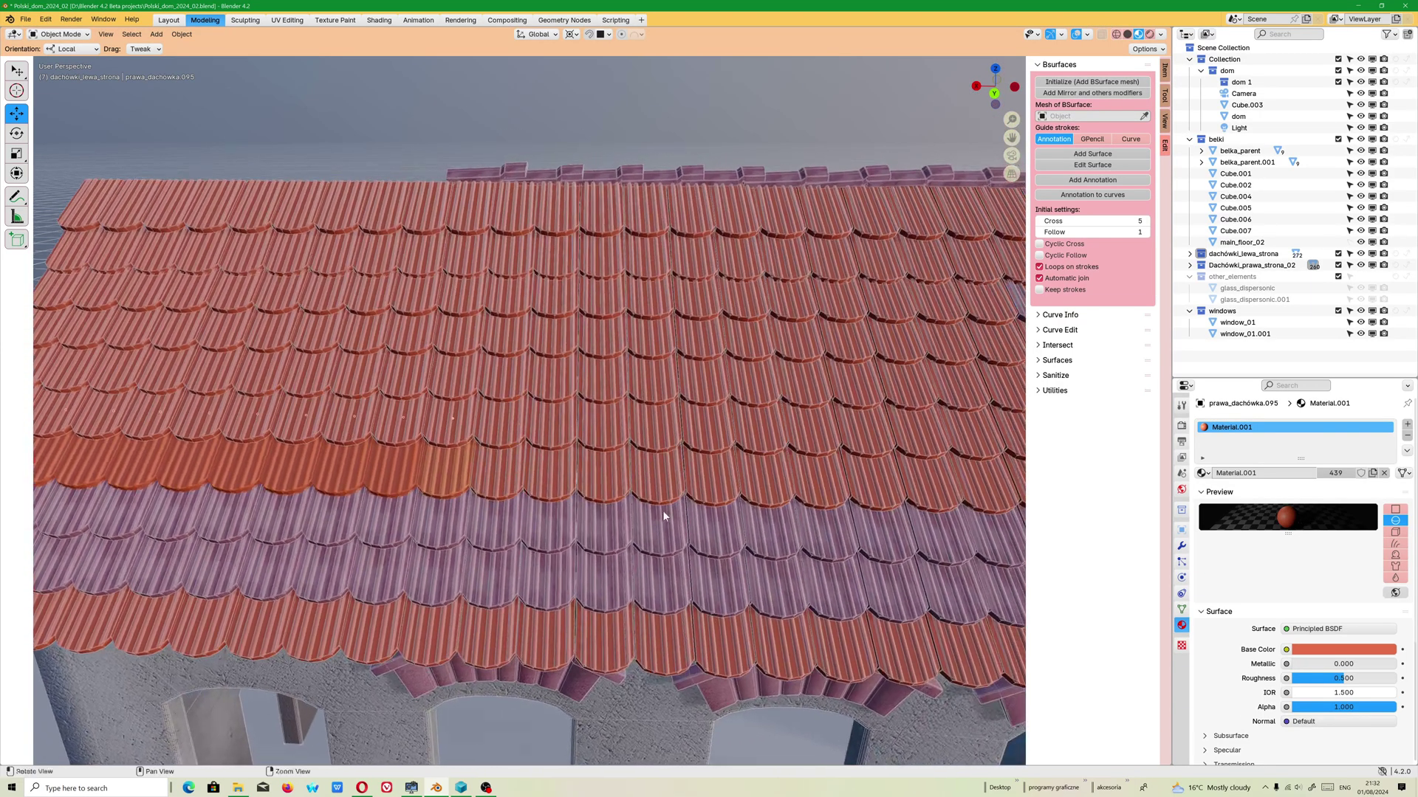
# Extend the selection along the same red row towards the far end, making prawa_dachówka.185 the active tile
pyautogui.keyDown('shift'); pyautogui.click(503, 470); pyautogui.keyUp('shift')
pyautogui.keyDown('shift'); pyautogui.click(561, 468); pyautogui.keyUp('shift')
pyautogui.keyDown('shift'); pyautogui.click(599, 467); pyautogui.keyUp('shift')
pyautogui.keyDown('shift'); pyautogui.click(666, 466); pyautogui.keyUp('shift')
pyautogui.keyDown('shift'); pyautogui.click(726, 479); pyautogui.keyUp('shift')
pyautogui.keyDown('shift'); pyautogui.click(780, 471); pyautogui.keyUp('shift')
pyautogui.keyDown('shift'); pyautogui.click(819, 476); pyautogui.keyUp('shift')
pyautogui.keyDown('shift'); pyautogui.click(864, 481); pyautogui.keyUp('shift')
pyautogui.keyDown('shift'); pyautogui.click(924, 481); pyautogui.keyUp('shift')
pyautogui.keyDown('shift'); pyautogui.click(971, 490); pyautogui.keyUp('shift')
pyautogui.moveTo(971, 489); pyautogui.dragTo(760, 480, button='middle')
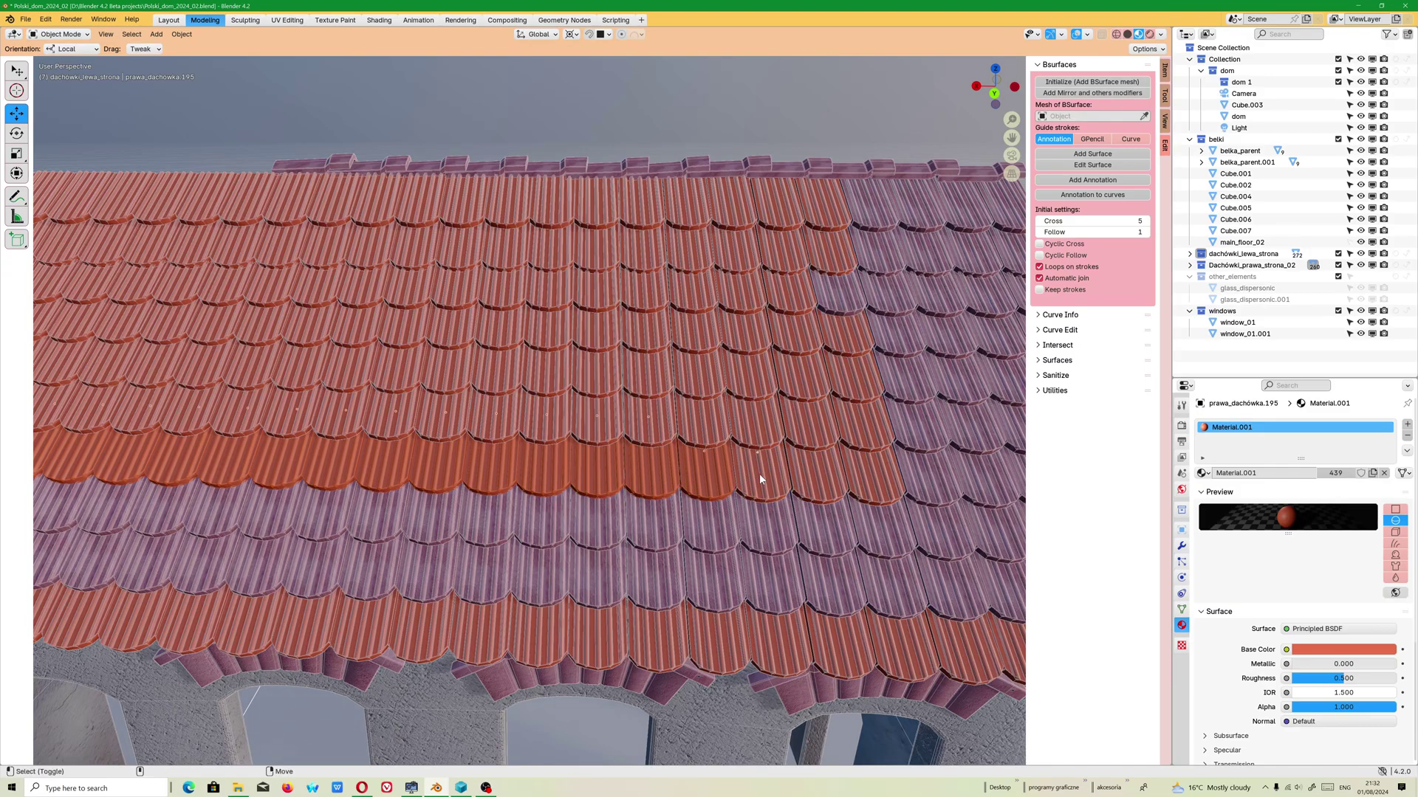
pyautogui.keyDown('shift'); pyautogui.click(703, 478); pyautogui.keyUp('shift')
# Set the origins of the selected row of tiles to their geometry, using Bounds Center
pyautogui.keyDown('shift'); pyautogui.moveTo(742, 499); pyautogui.dragTo(708, 535, button='middle'); pyautogui.keyUp('shift')
pyautogui.scroll(3, 707, 535)
pyautogui.moveTo(649, 580); pyautogui.dragTo(525, 523, button='middle')
pyautogui.scroll(-4, 710, 545)
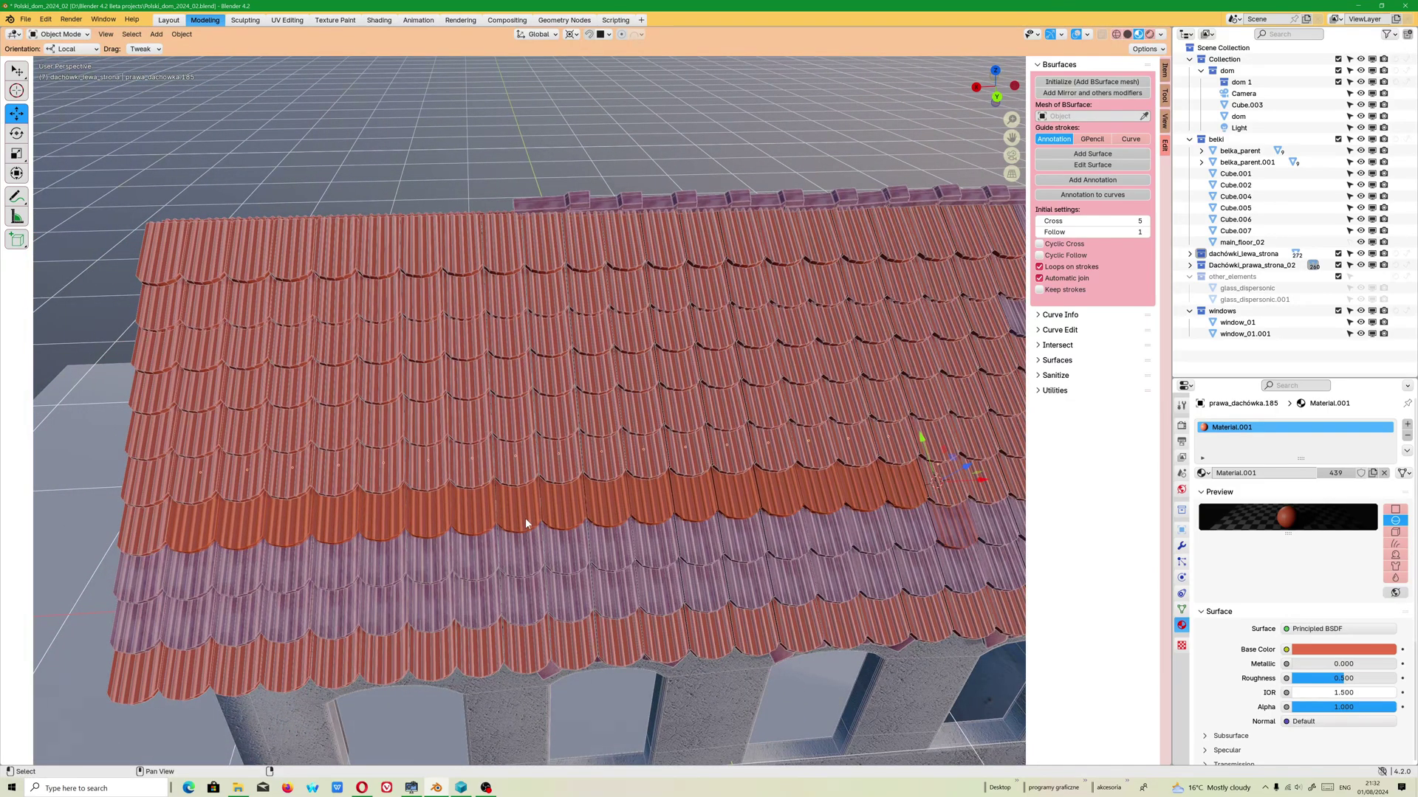
pyautogui.hotkey('ctrl', 'alt', 'shift', 'c')
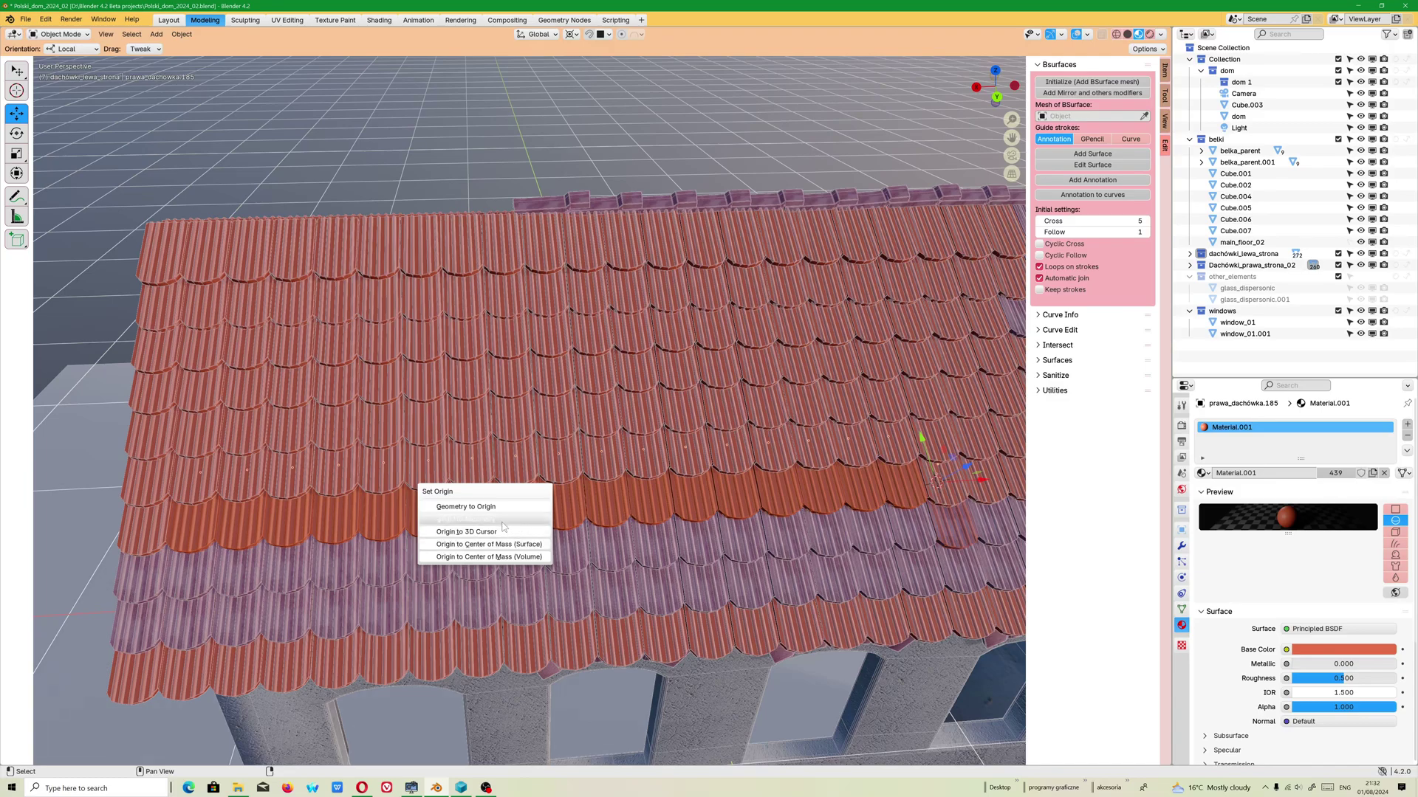
pyautogui.click(501, 520)
pyautogui.click(182, 35)
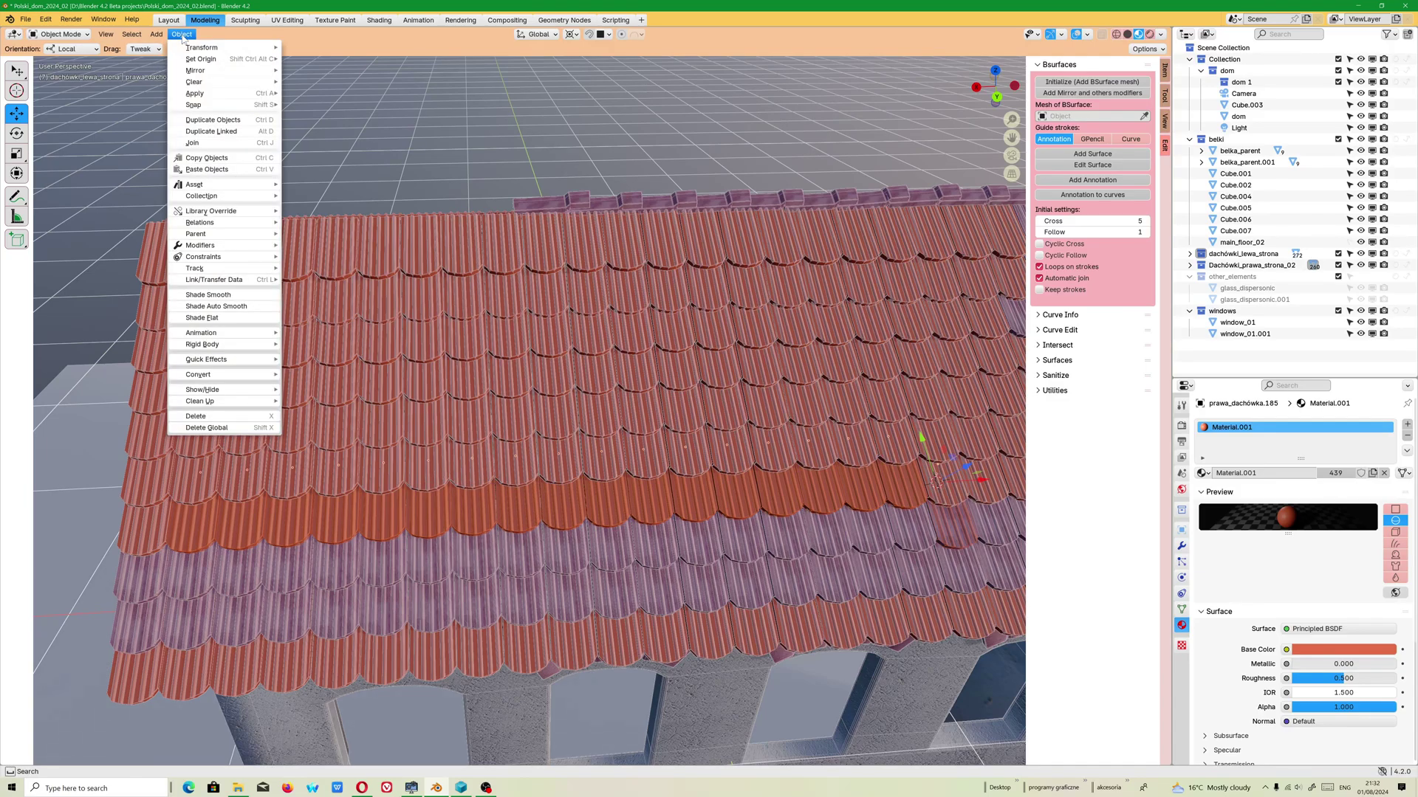
pyautogui.moveTo(200, 59)
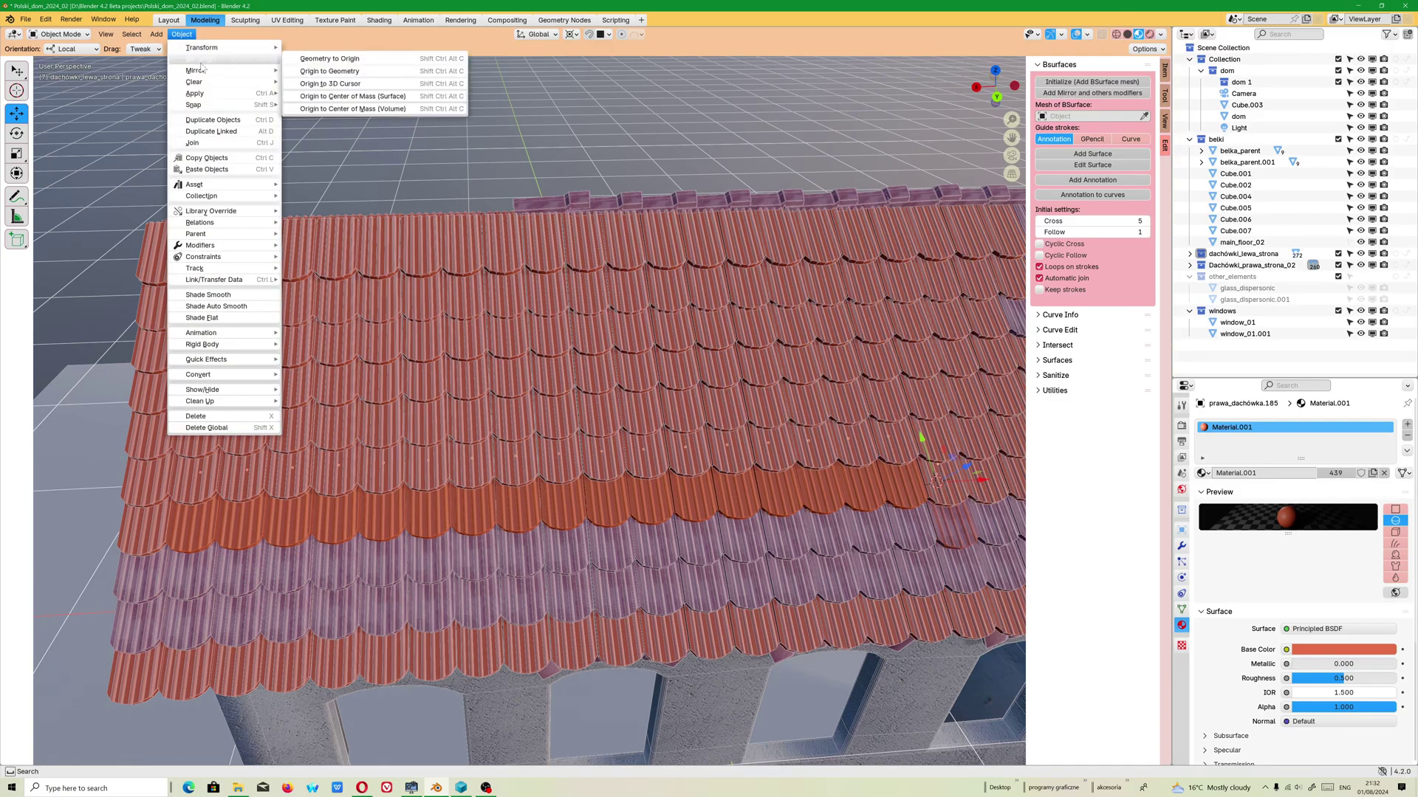
pyautogui.click(354, 73)
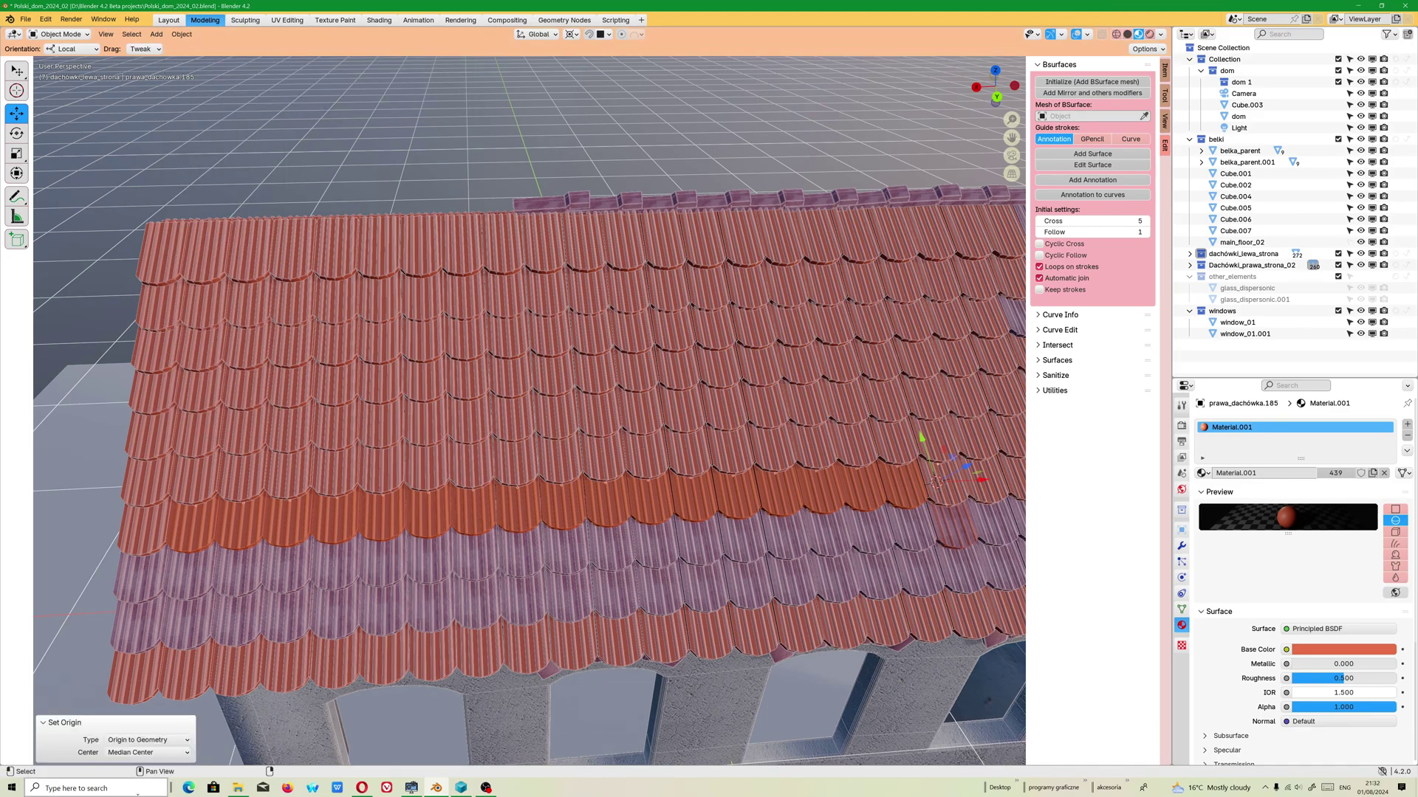
pyautogui.click(138, 753)
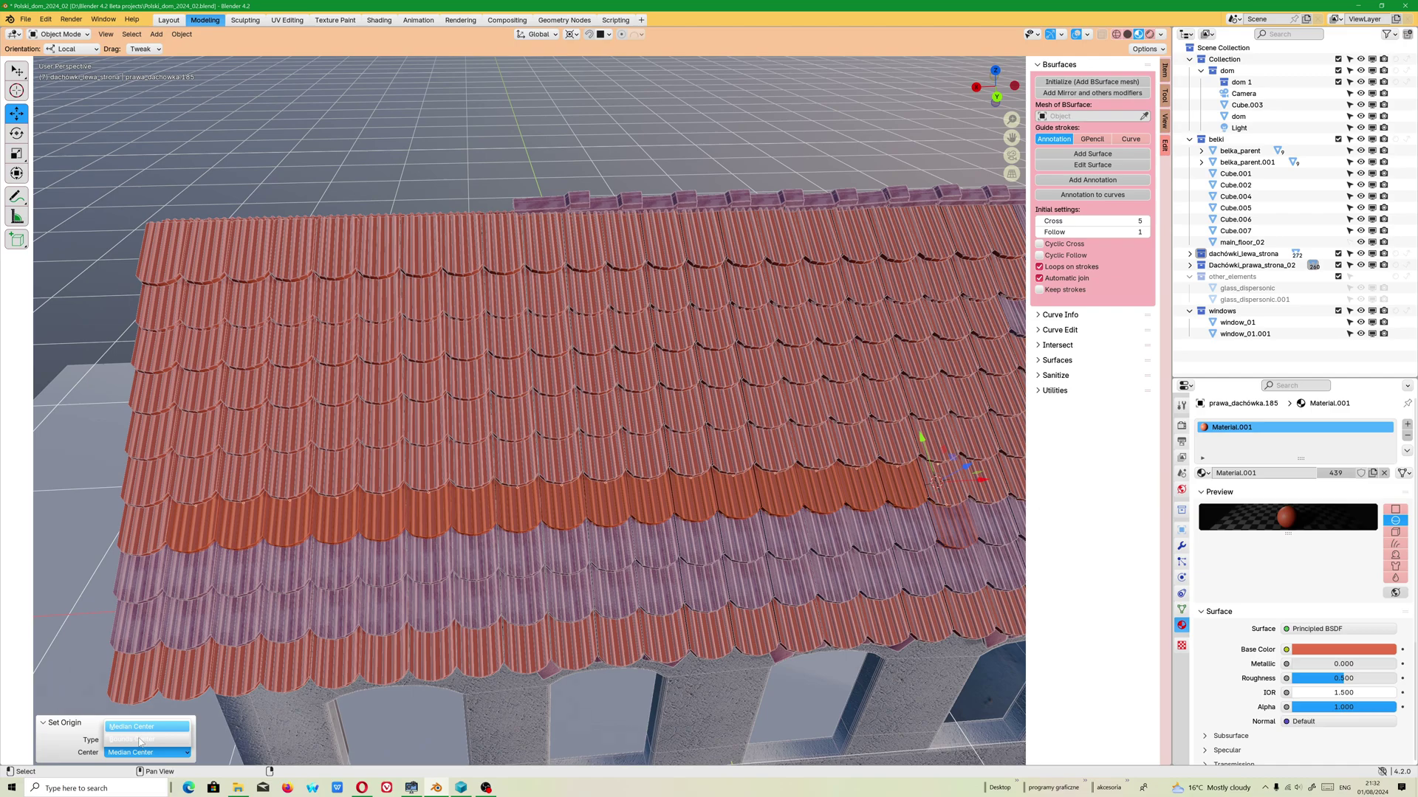
pyautogui.click(140, 739)
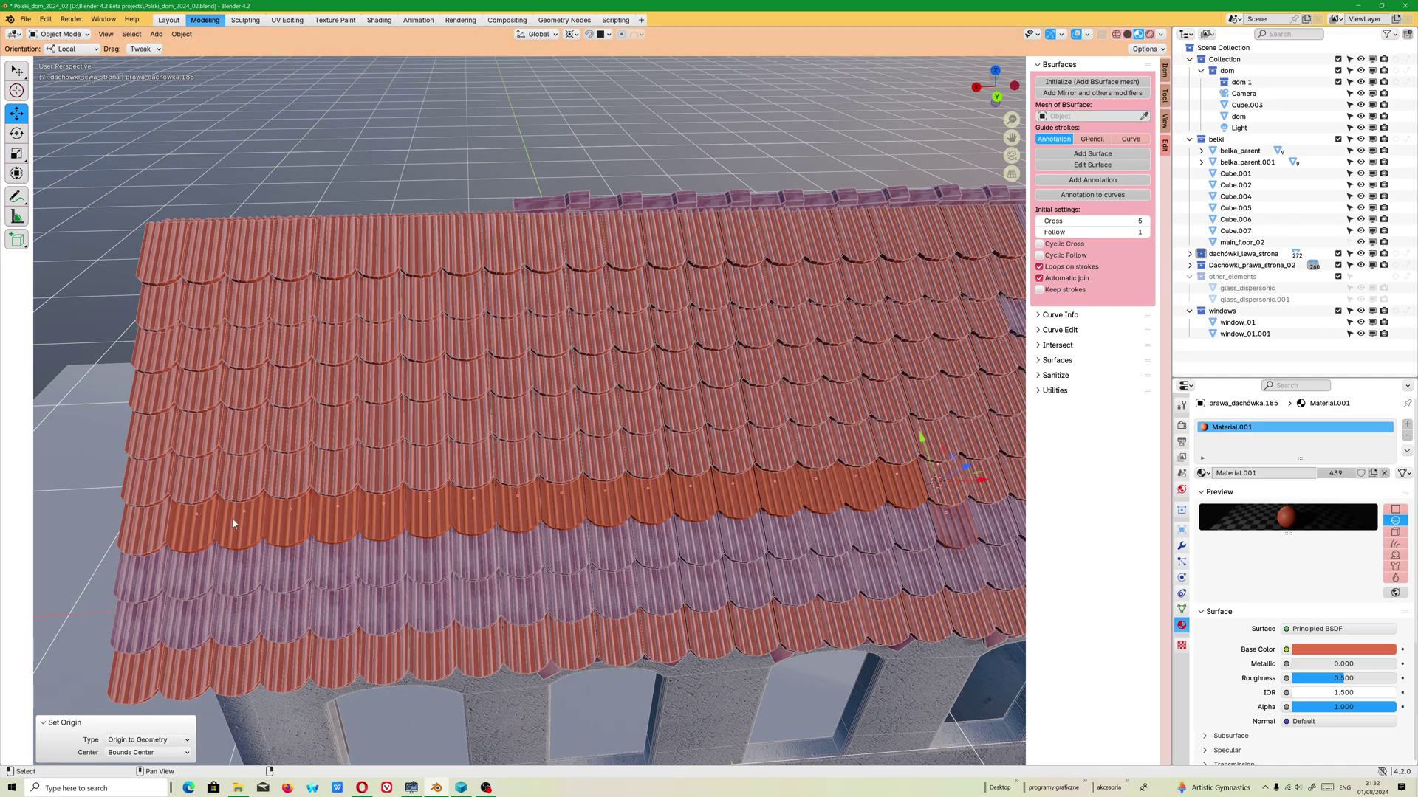
pyautogui.moveTo(208, 521); pyautogui.dragTo(416, 551, button='middle')
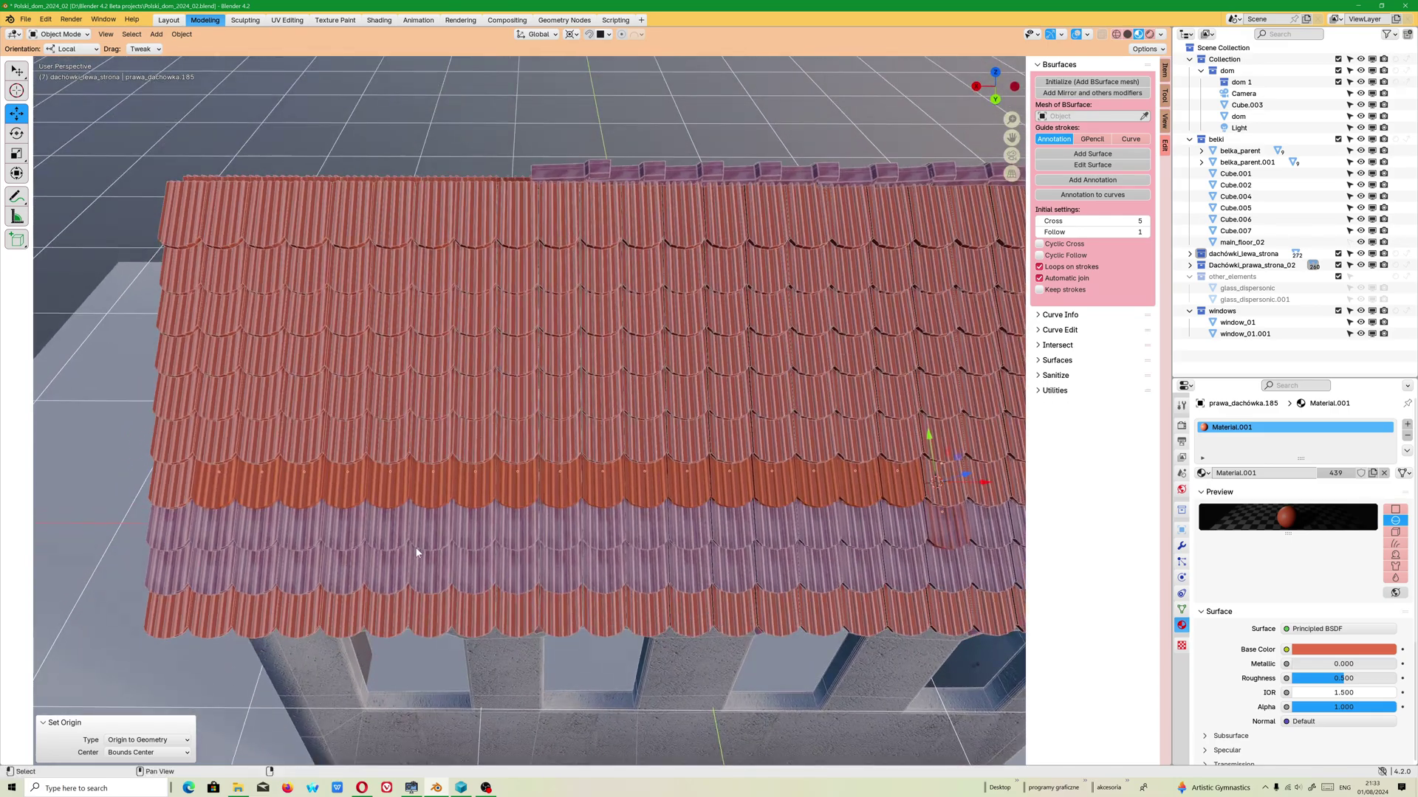
# Set the origin of the edge tile prawa_dachówka.006 to its geometry with Bounds Center, and deselect it
pyautogui.click(170, 481)
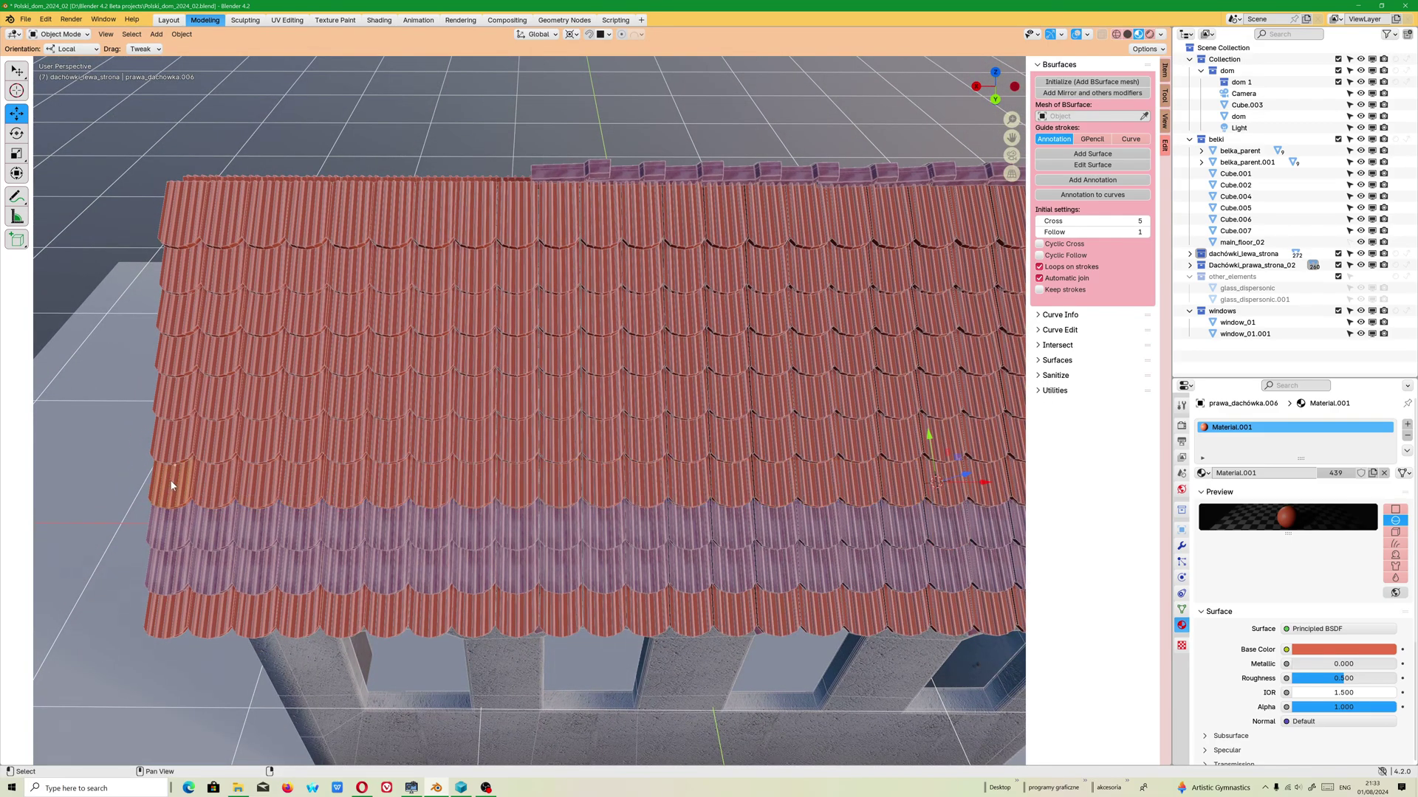
pyautogui.click(181, 34)
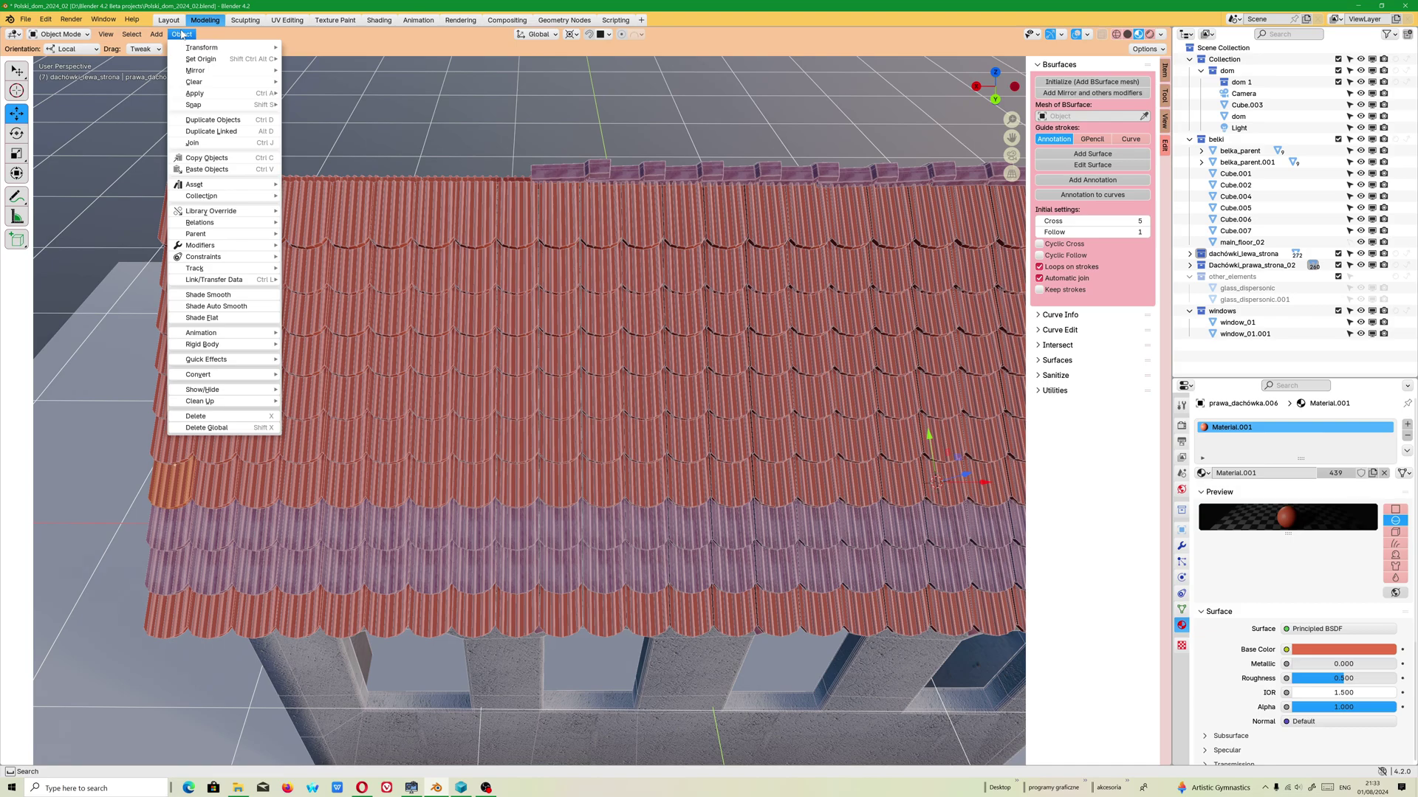
pyautogui.moveTo(198, 59)
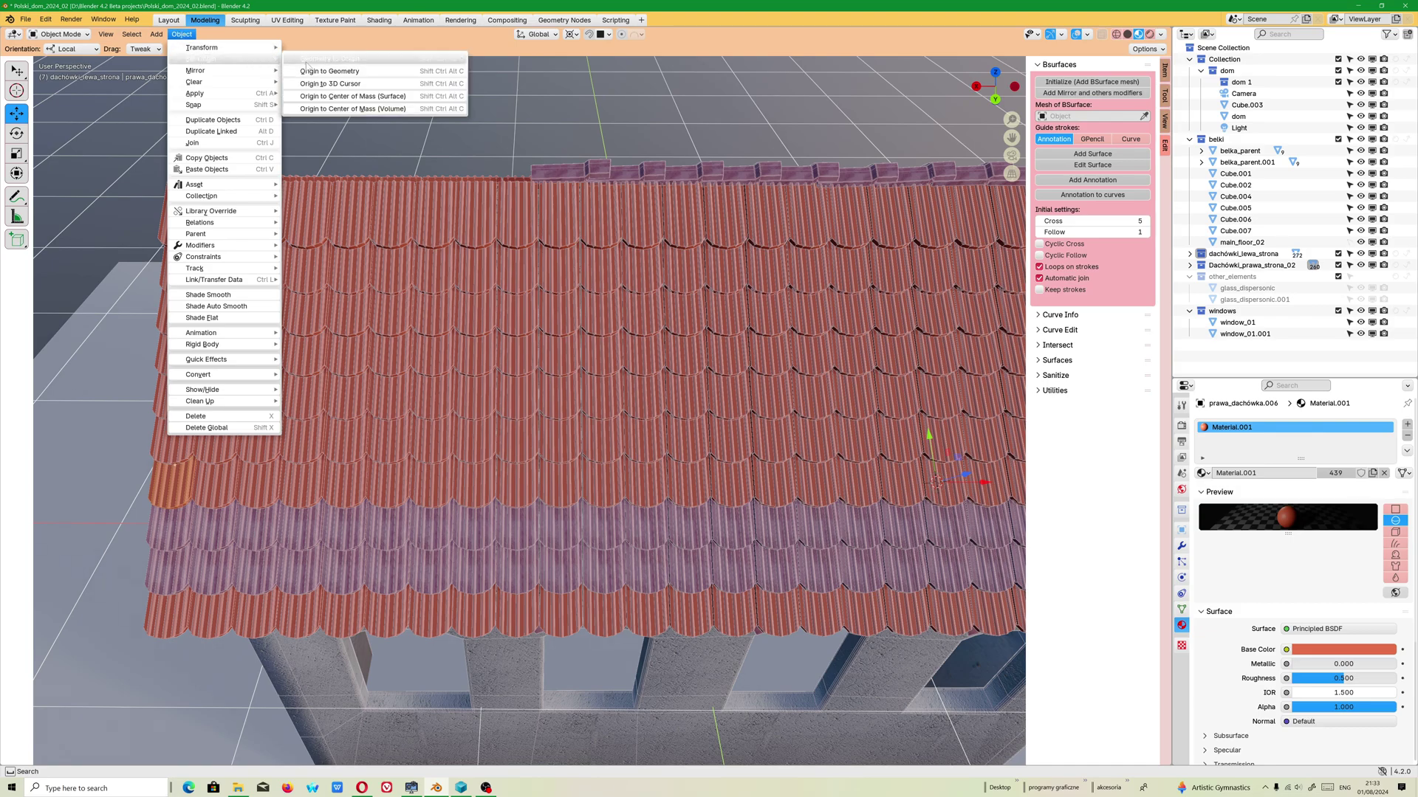
pyautogui.click(321, 72)
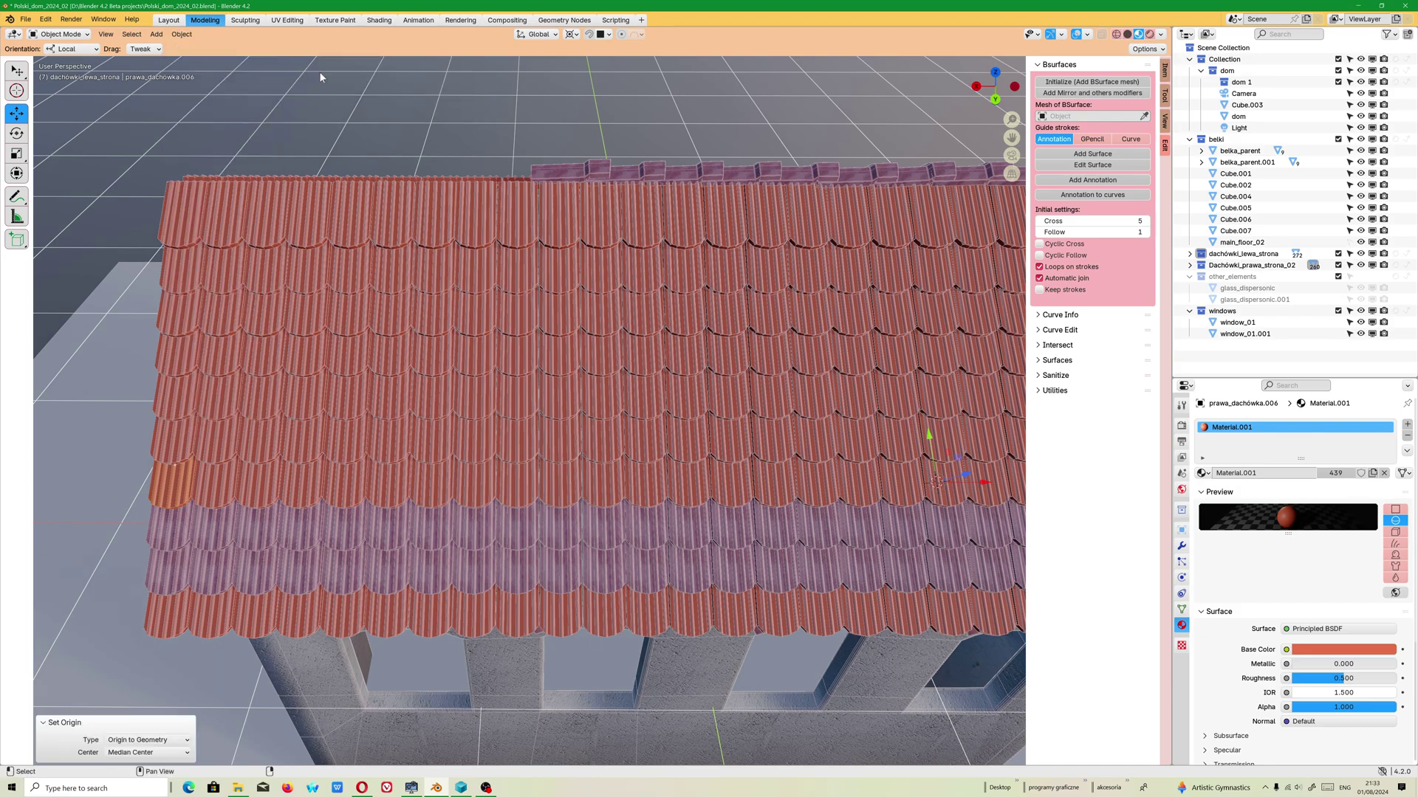
pyautogui.click(144, 753)
pyautogui.click(138, 740)
pyautogui.click(100, 480)
# Try circle-selecting the tiles nearest the roof edge in the red row above the purple rows
pyautogui.scroll(-4, 352, 547)
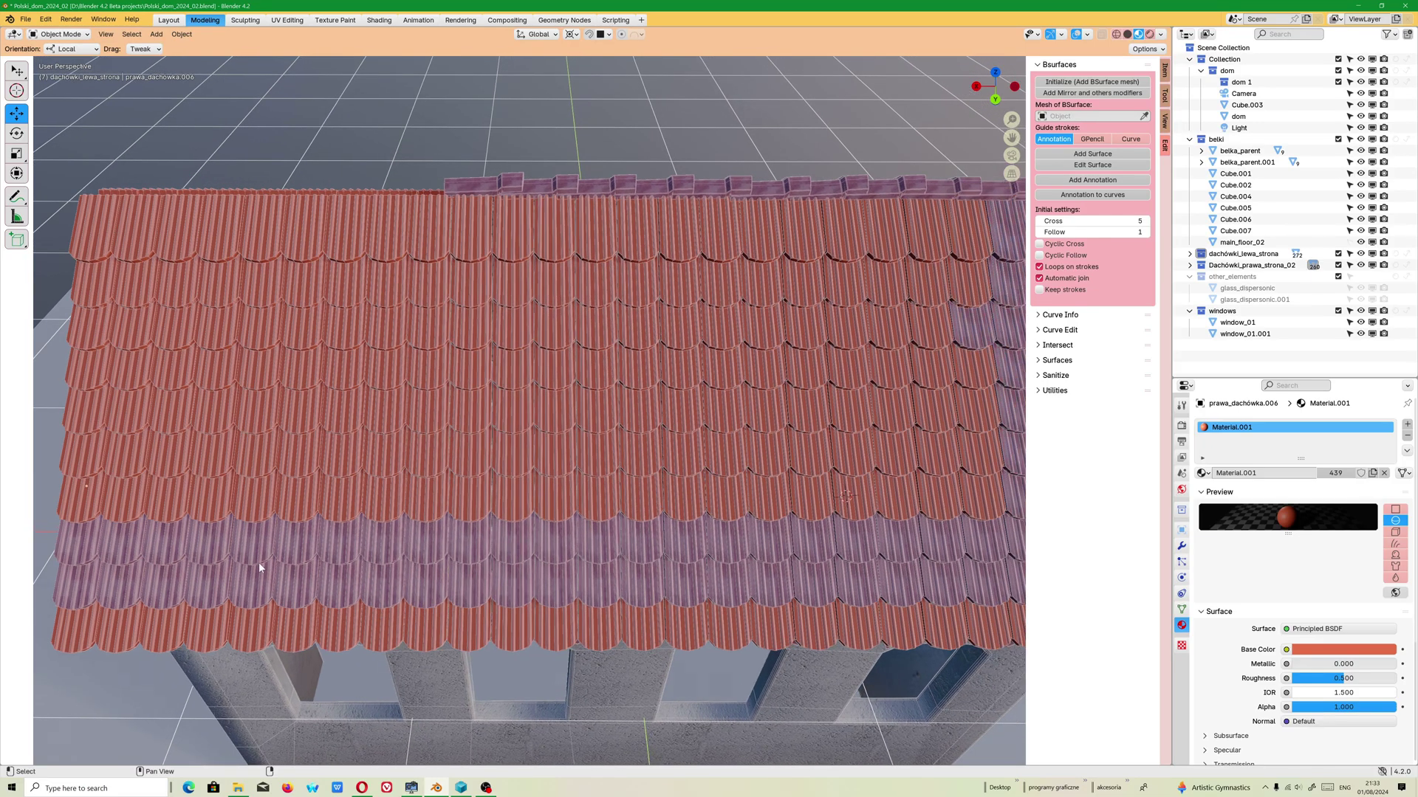
pyautogui.click(420, 503)
pyautogui.click(298, 502)
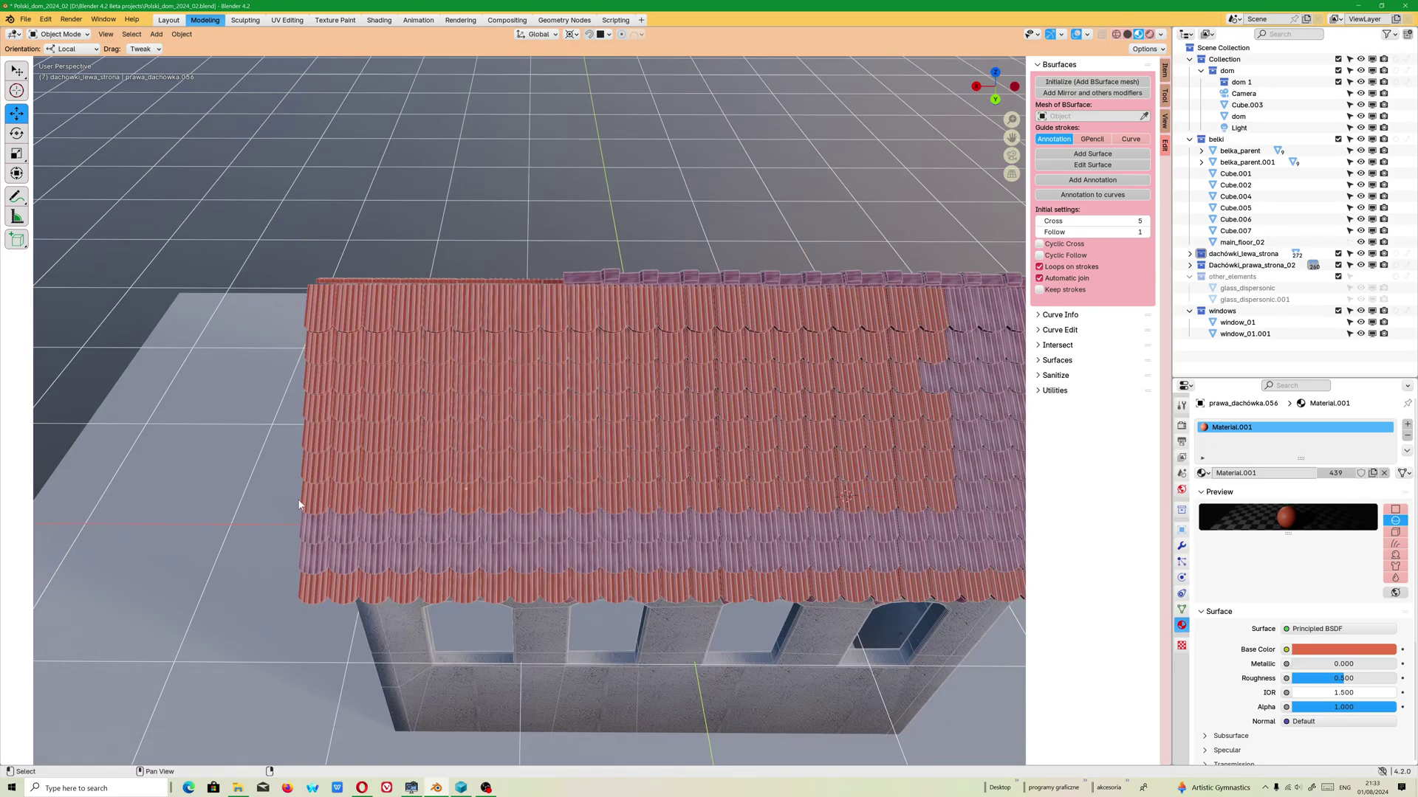
pyautogui.press('c')
pyautogui.moveTo(315, 494); pyautogui.dragTo(362, 504)
pyautogui.press('Escape')
# Clear the selection and try circle-selecting a longer stretch of the same red row
pyautogui.hotkey('alt', 'a')
pyautogui.press('c')
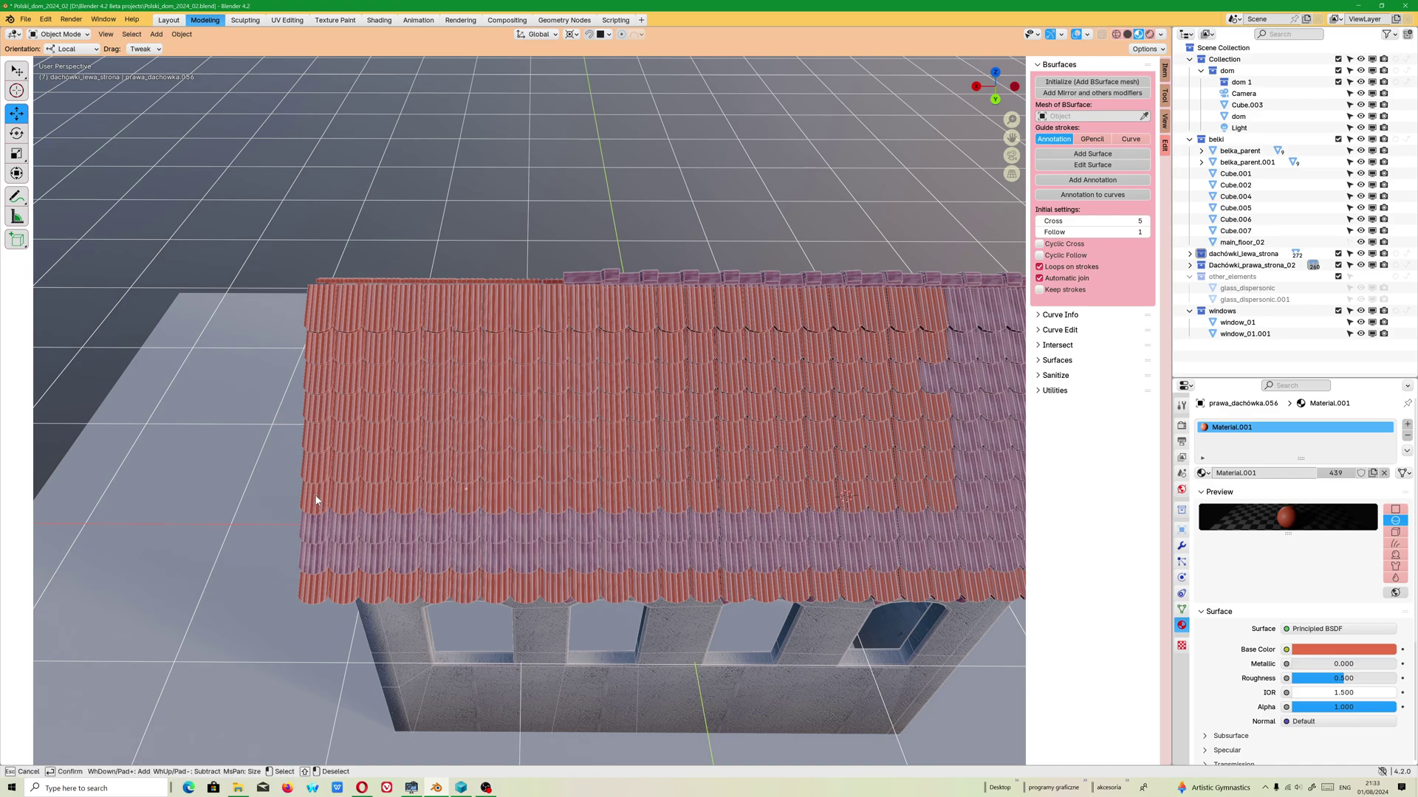
pyautogui.moveTo(348, 490); pyautogui.dragTo(309, 490)
pyautogui.moveTo(397, 493); pyautogui.dragTo(502, 495)
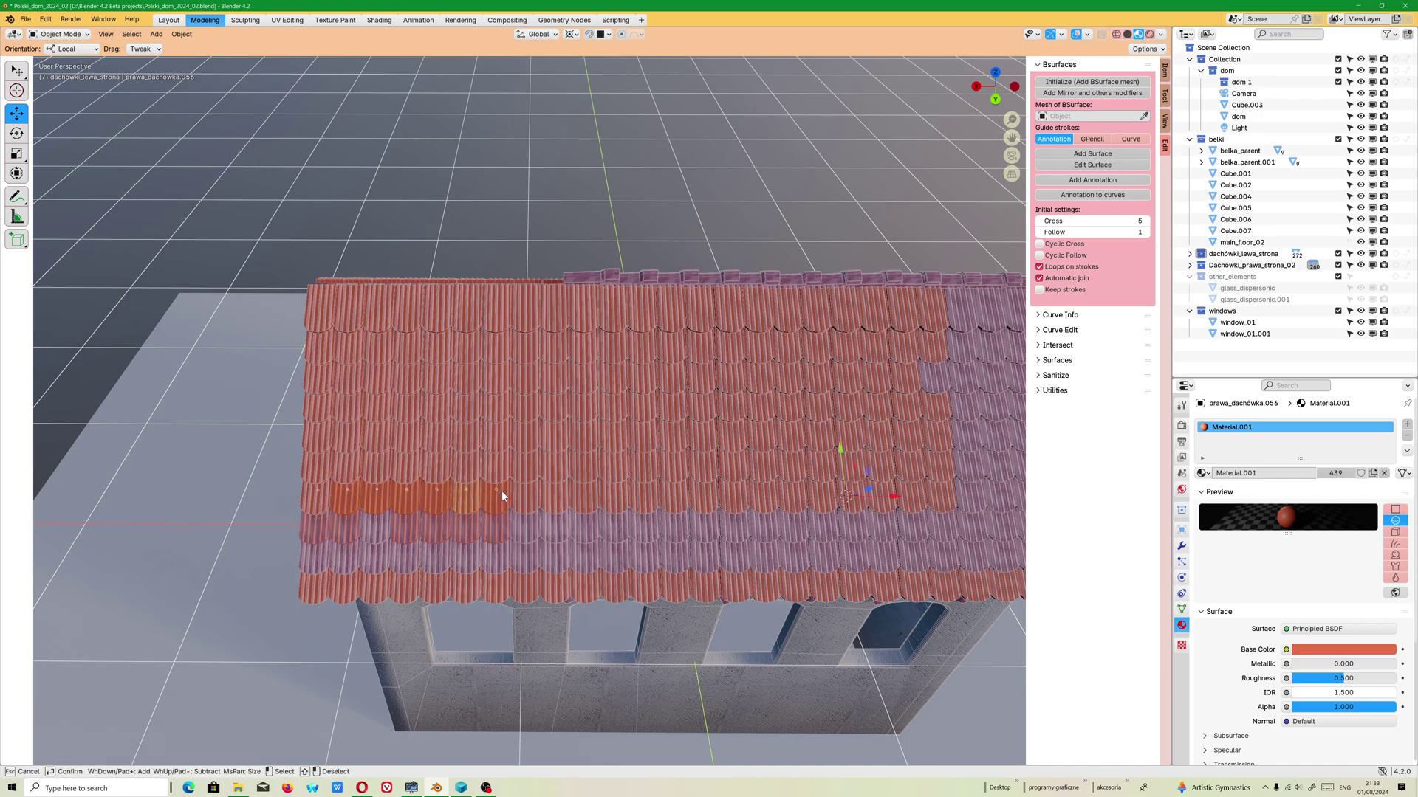
pyautogui.rightClick(545, 504)
# Try moving the circle-selected tiles about -0.231 m along their local X axis
pyautogui.moveTo(875, 499); pyautogui.dragTo(467, 541)
pyautogui.scroll(3, 428, 526)
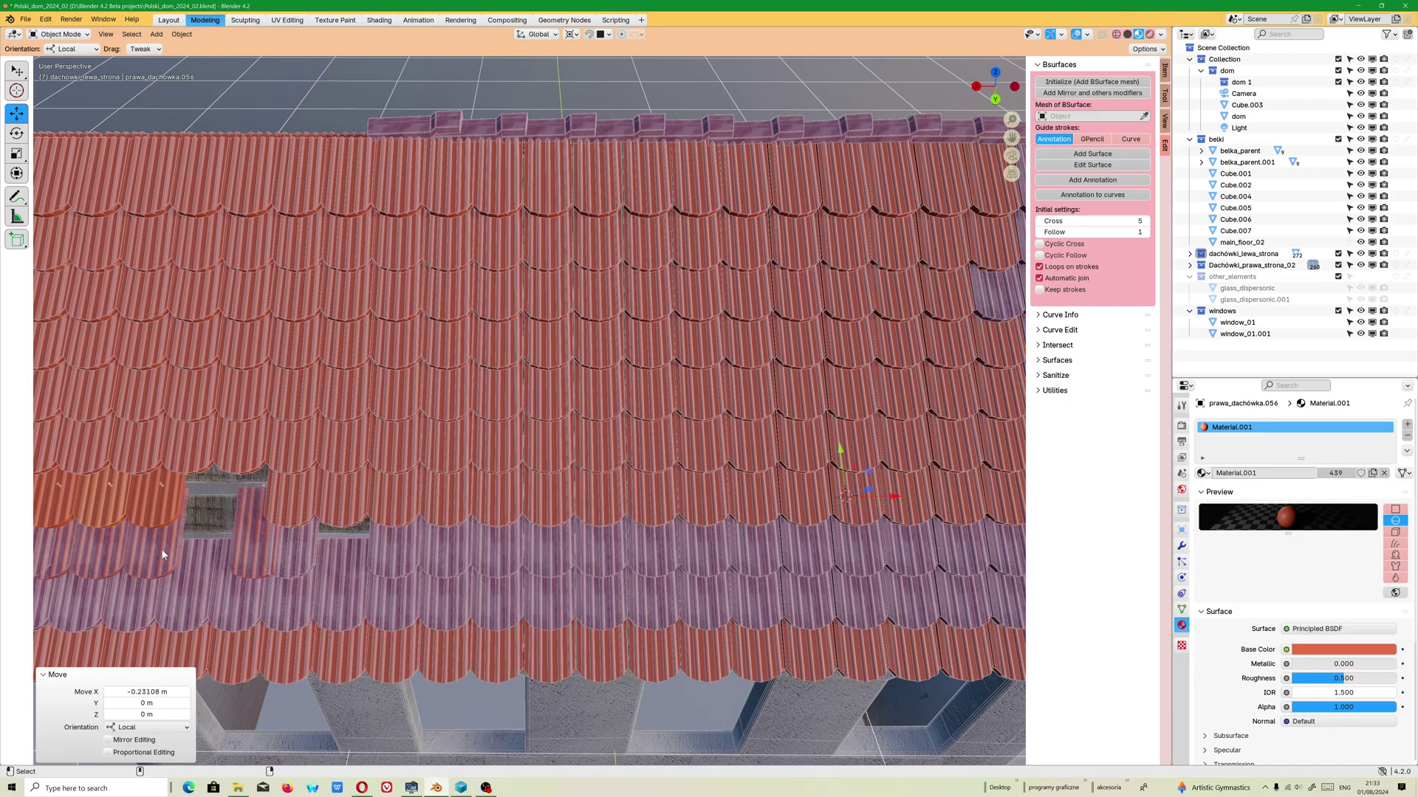
pyautogui.scroll(-6, 163, 556)
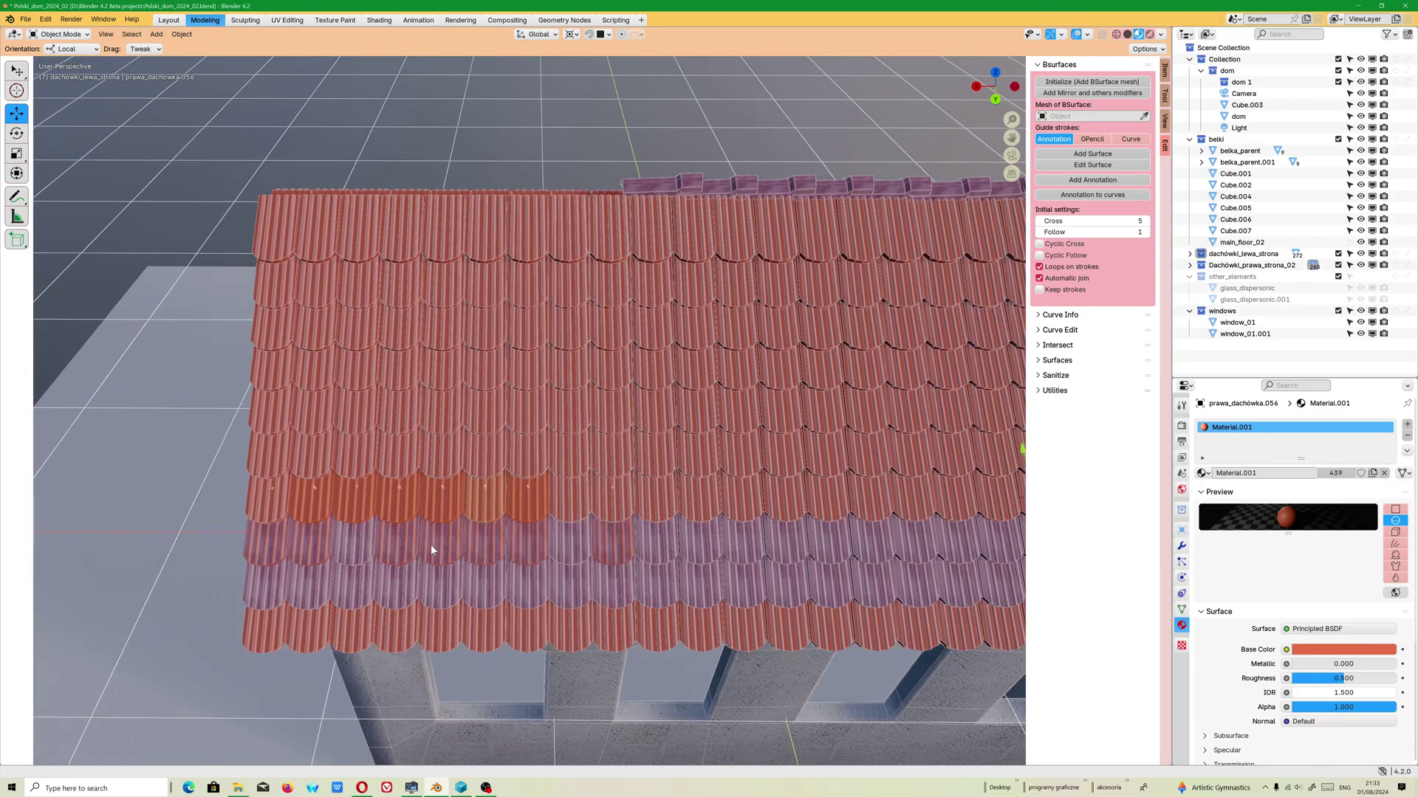
# Select only the tile prawa_dachówka.036 in the red row above the purple rows
pyautogui.click(401, 502)
pyautogui.scroll(-3, 664, 550)
pyautogui.scroll(-3, 827, 557)
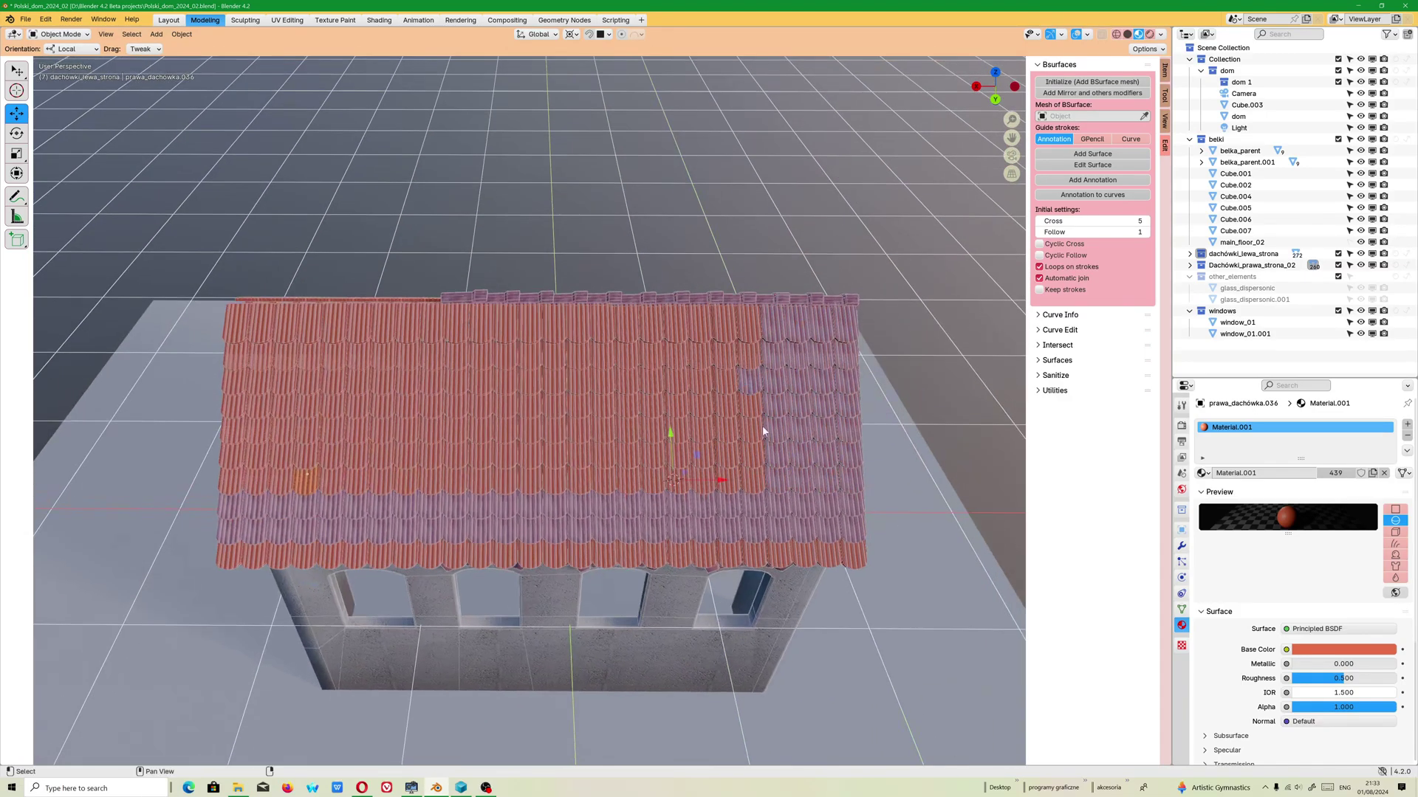
pyautogui.click(290, 473)
pyautogui.scroll(10, 304, 484)
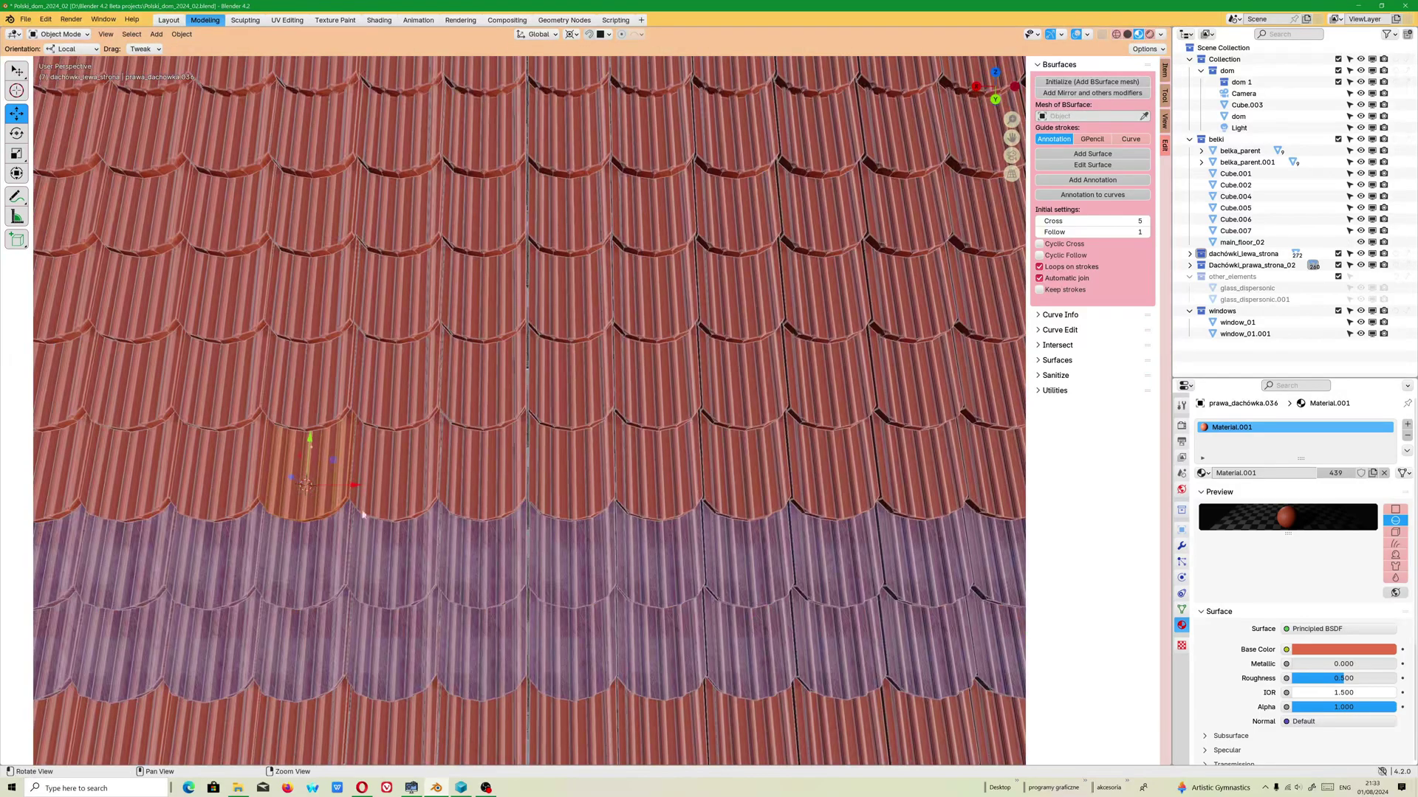
pyautogui.keyDown('shift'); pyautogui.moveTo(304, 484); pyautogui.dragTo(630, 505, button='middle'); pyautogui.keyUp('shift')
# Try circle-selecting three tiles in the red row above the purple rows, and clear the selection
pyautogui.click(205, 175)
pyautogui.press('c')
pyautogui.click(574, 462)
pyautogui.click(489, 457)
pyautogui.click(402, 461)
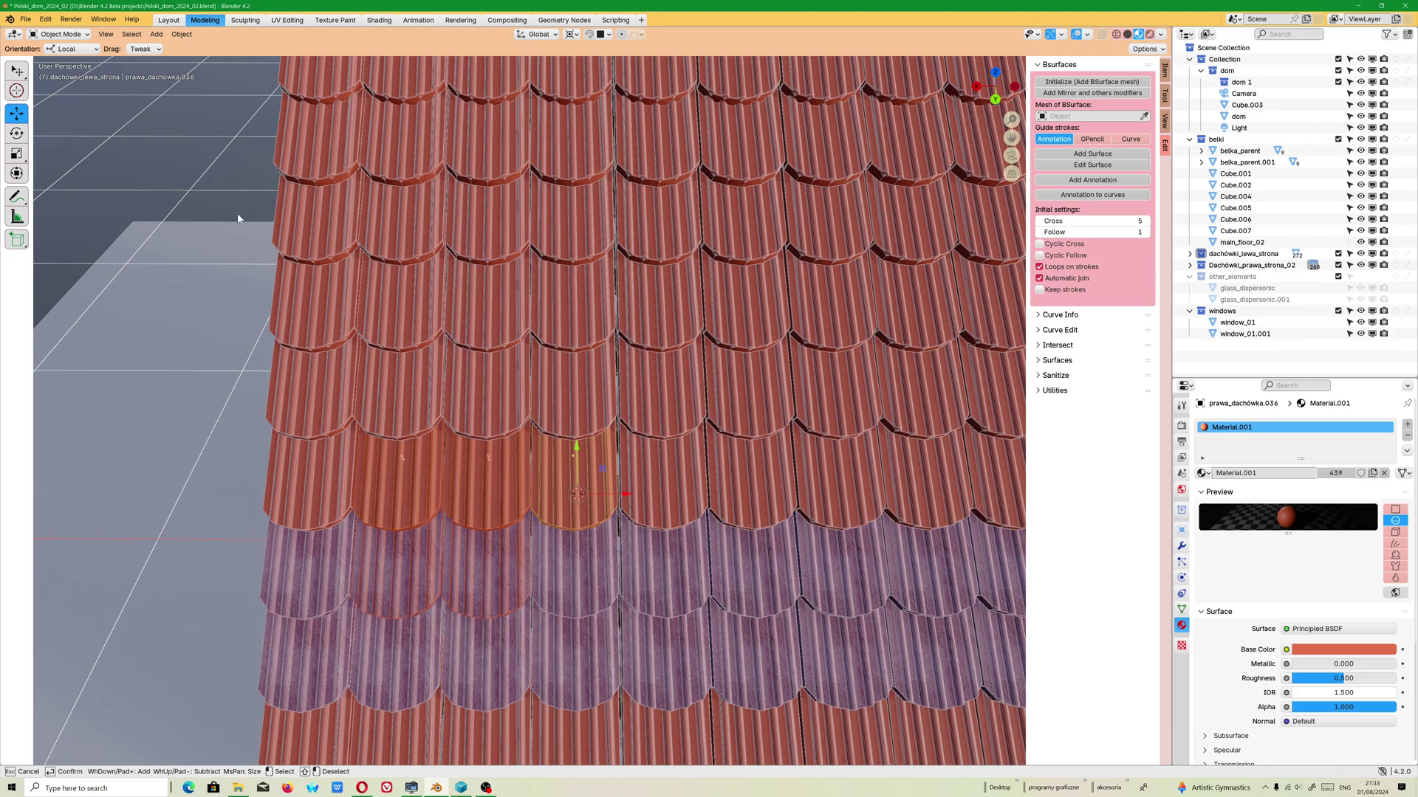
pyautogui.press('Escape')
pyautogui.moveTo(545, 451); pyautogui.dragTo(530, 458)
pyautogui.click(530, 458)
pyautogui.click(204, 114)
# Select the tiles of the upper purple row one by one, from the roof edge towards the middle
pyautogui.click(423, 600)
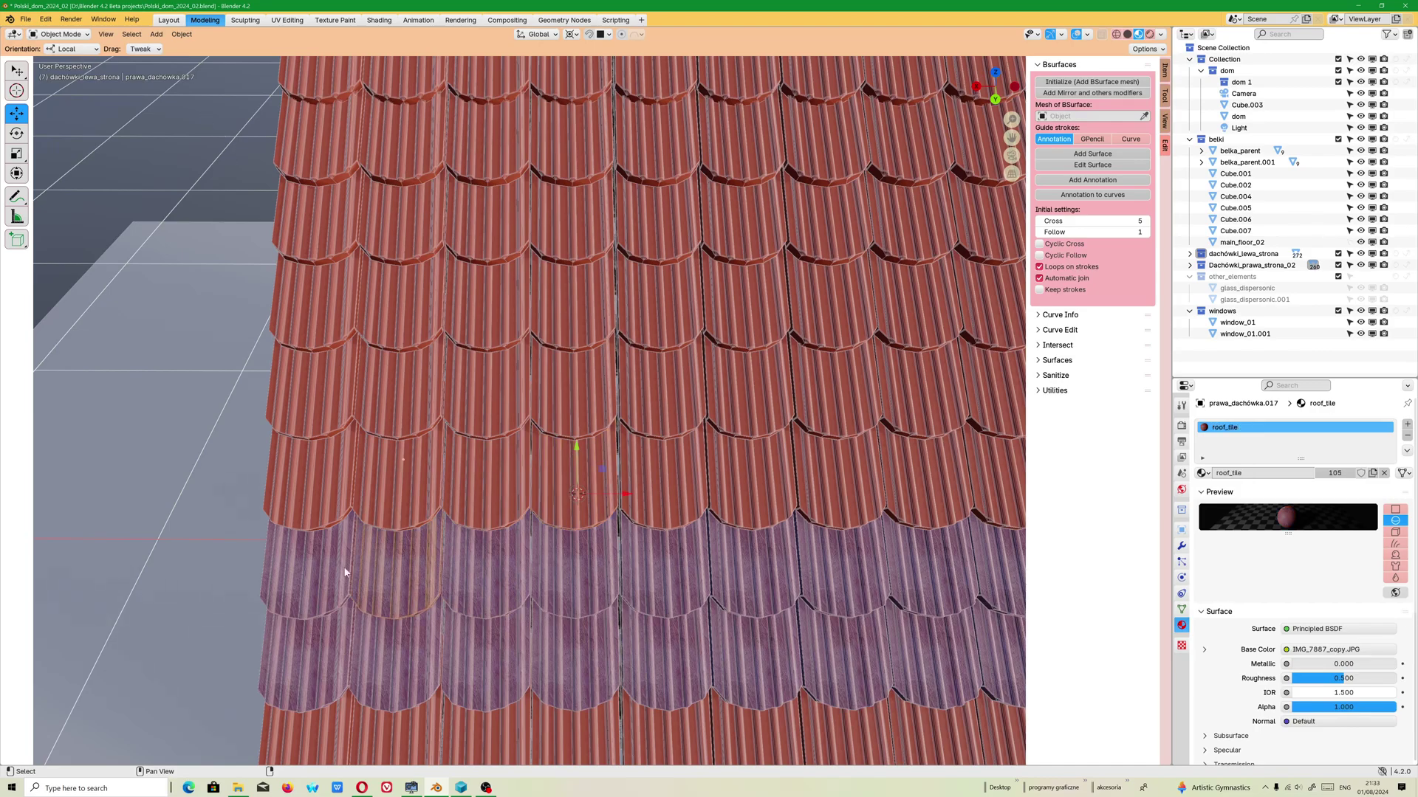
pyautogui.scroll(-2, 387, 561)
pyautogui.keyDown('shift'); pyautogui.moveTo(551, 574); pyautogui.dragTo(329, 564, button='middle'); pyautogui.keyUp('shift')
pyautogui.keyDown('shift'); pyautogui.click(329, 565); pyautogui.keyUp('shift')
pyautogui.keyDown('shift'); pyautogui.click(555, 562); pyautogui.keyUp('shift')
pyautogui.moveTo(555, 561); pyautogui.dragTo(415, 535, button='middle')
pyautogui.keyDown('shift'); pyautogui.click(508, 542); pyautogui.keyUp('shift')
pyautogui.keyDown('shift'); pyautogui.click(547, 546); pyautogui.keyUp('shift')
pyautogui.keyDown('shift'); pyautogui.click(601, 545); pyautogui.keyUp('shift')
pyautogui.keyDown('shift'); pyautogui.click(666, 539); pyautogui.keyUp('shift')
pyautogui.moveTo(696, 553)
pyautogui.mouseDown(button='middle')
pyautogui.moveTo(659, 584)
pyautogui.moveTo(694, 534)
pyautogui.mouseUp(button='middle')
pyautogui.keyDown('shift'); pyautogui.click(737, 551); pyautogui.keyUp('shift')
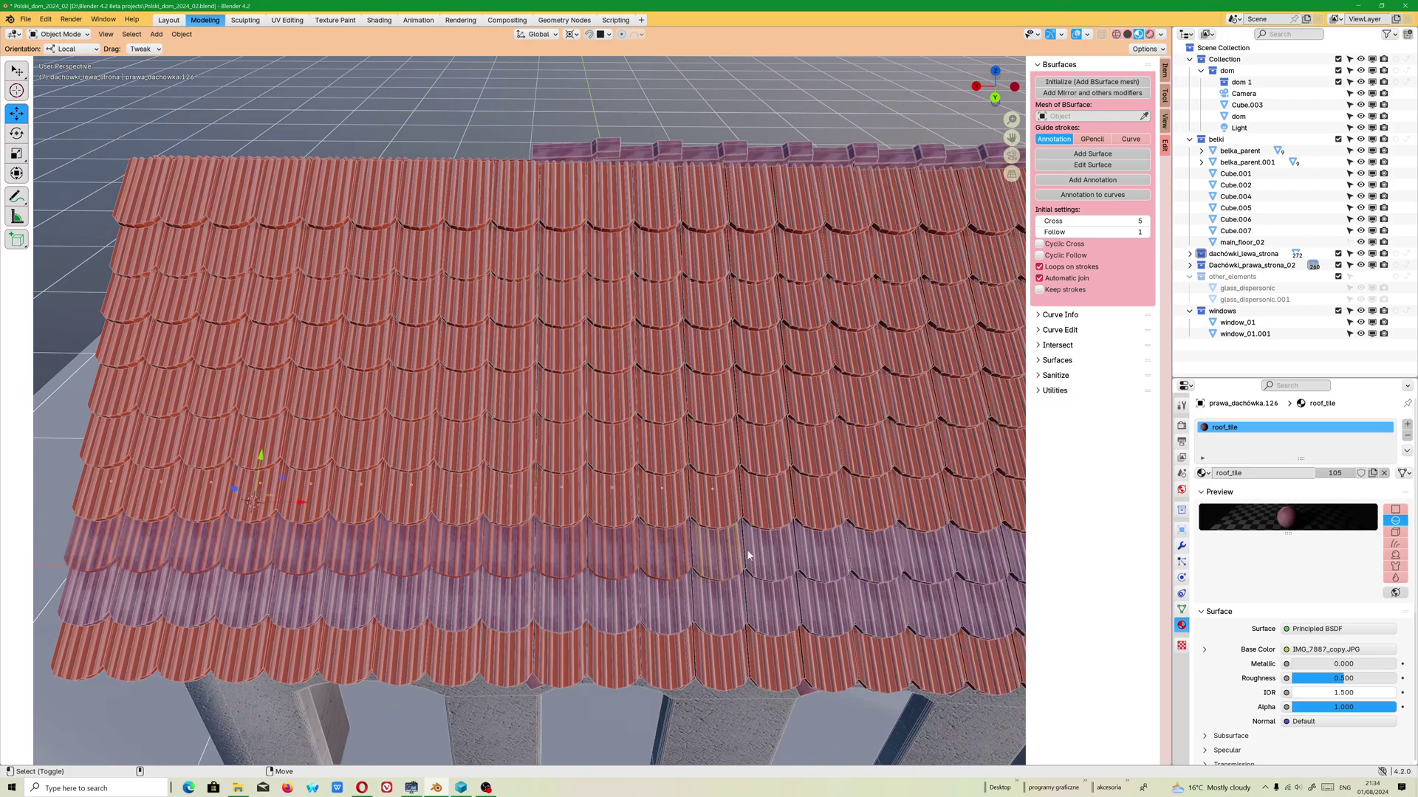
# Extend the selection tile by tile along the upper purple row towards the far end of the roof
pyautogui.keyDown('shift'); pyautogui.click(770, 554); pyautogui.keyUp('shift')
pyautogui.keyDown('shift'); pyautogui.click(814, 554); pyautogui.keyUp('shift')
pyautogui.keyDown('shift'); pyautogui.click(867, 553); pyautogui.keyUp('shift')
pyautogui.moveTo(938, 604); pyautogui.dragTo(670, 561, button='middle')
pyautogui.keyDown('shift'); pyautogui.click(671, 560); pyautogui.keyUp('shift')
pyautogui.keyDown('shift'); pyautogui.click(725, 553); pyautogui.keyUp('shift')
pyautogui.keyDown('shift'); pyautogui.click(784, 550); pyautogui.keyUp('shift')
pyautogui.keyDown('shift'); pyautogui.click(839, 557); pyautogui.keyUp('shift')
pyautogui.keyDown('shift'); pyautogui.click(881, 556); pyautogui.keyUp('shift')
pyautogui.keyDown('shift'); pyautogui.click(923, 555); pyautogui.keyUp('shift')
pyautogui.keyDown('shift'); pyautogui.moveTo(441, 520); pyautogui.dragTo(553, 517, button='middle'); pyautogui.keyUp('shift')
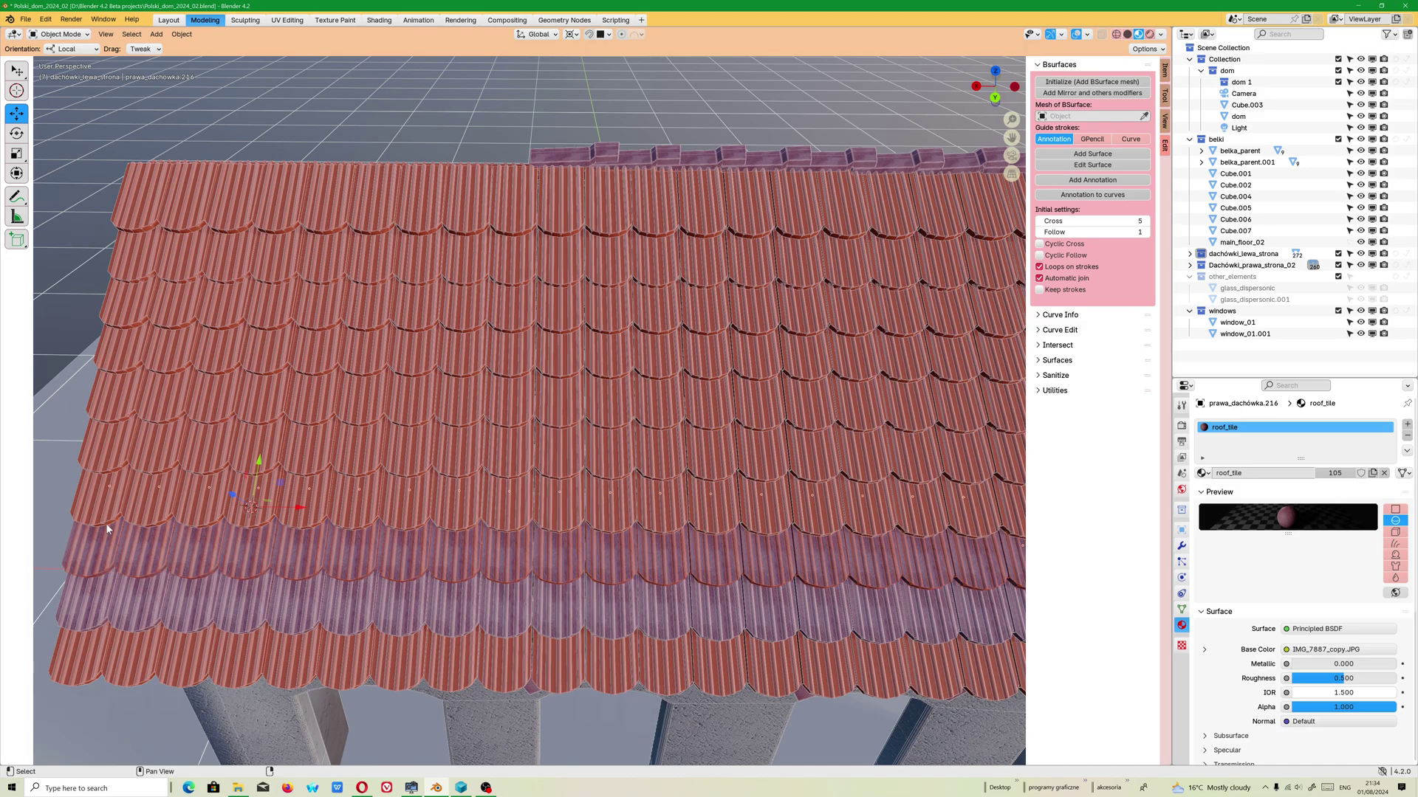
# Add the last tiles at the far end of the upper purple row to the selection
pyautogui.click(181, 34)
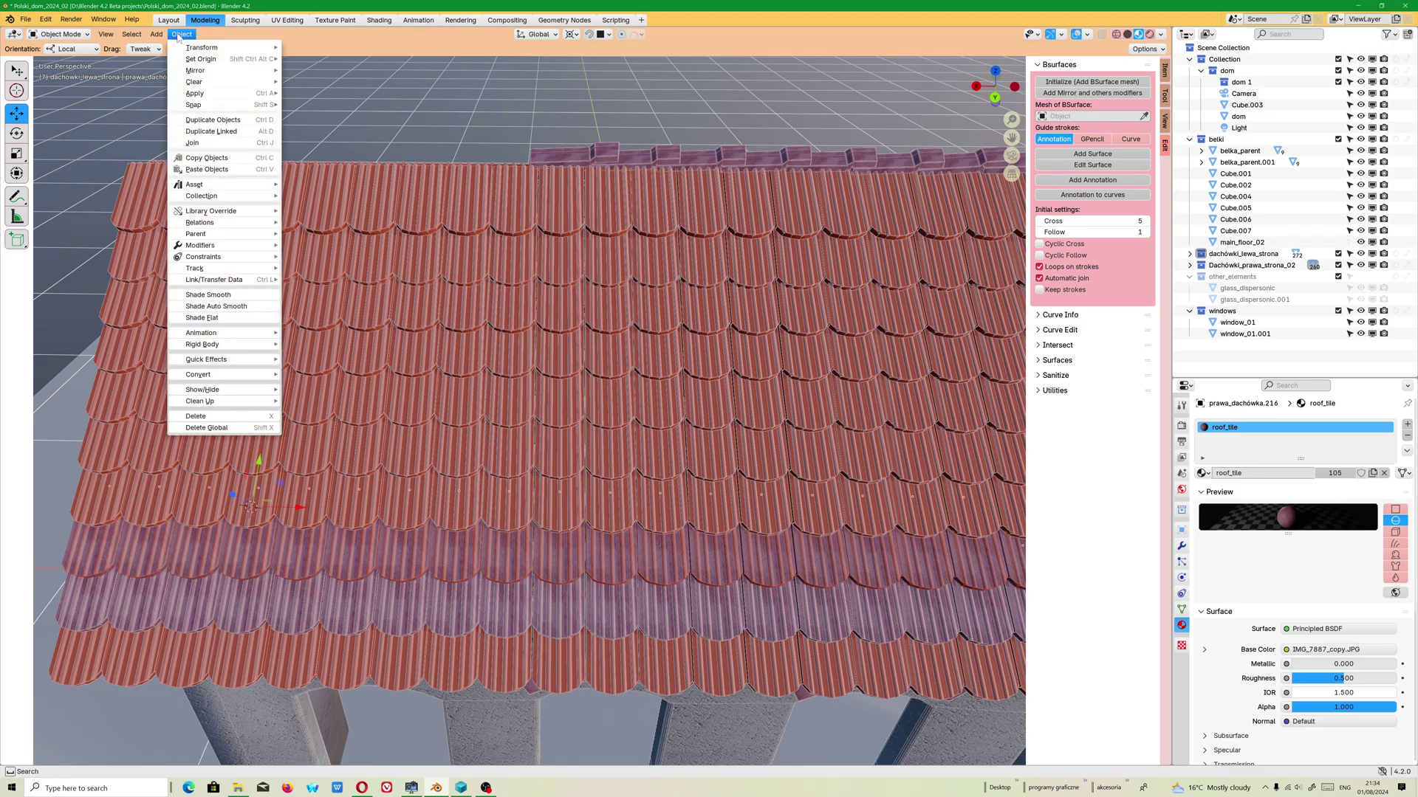
pyautogui.scroll(-5, 861, 498)
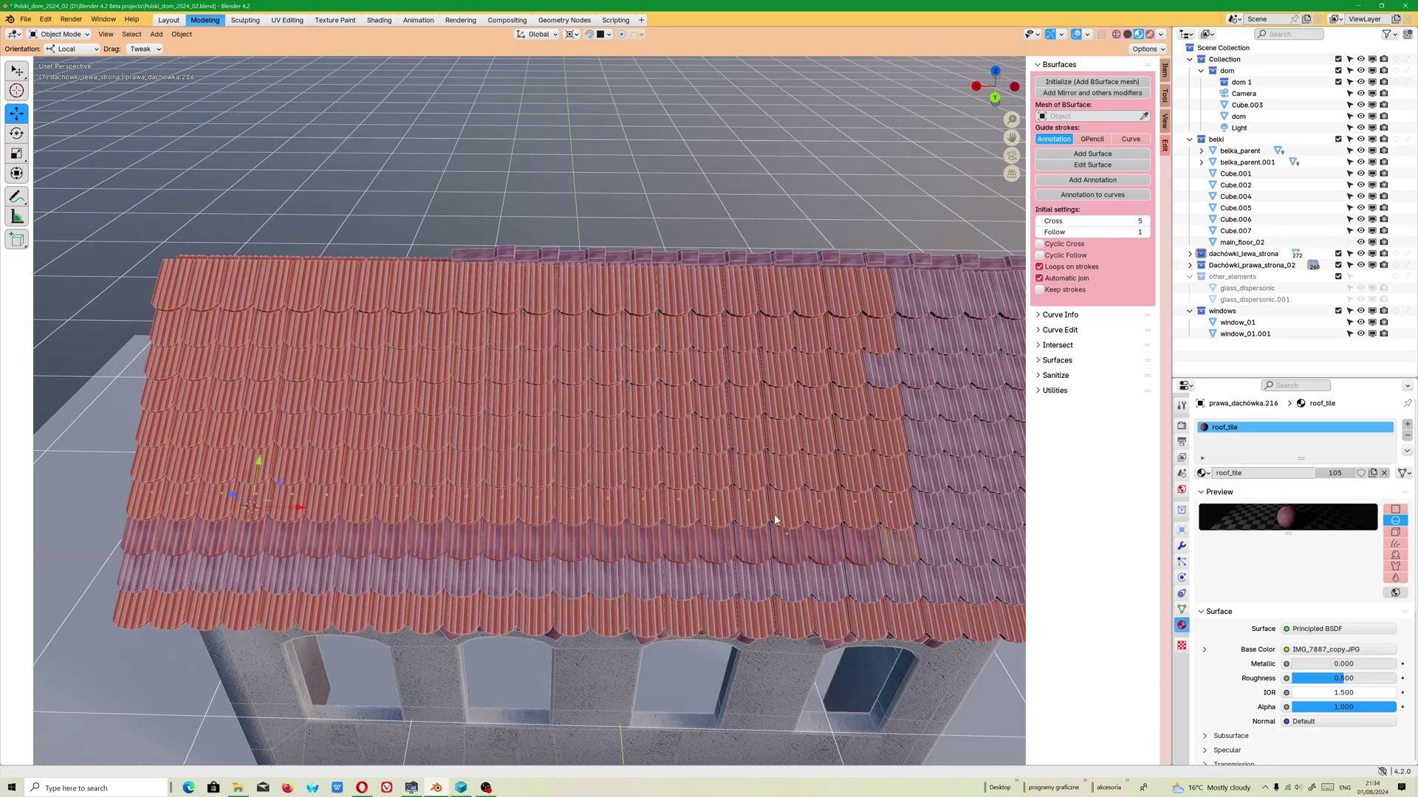
pyautogui.scroll(3, 564, 484)
pyautogui.keyDown('shift'); pyautogui.click(715, 512); pyautogui.keyUp('shift')
pyautogui.keyDown('shift'); pyautogui.click(761, 512); pyautogui.keyUp('shift')
pyautogui.keyDown('shift'); pyautogui.click(792, 512); pyautogui.keyUp('shift')
pyautogui.keyDown('shift'); pyautogui.click(817, 511); pyautogui.keyUp('shift')
pyautogui.scroll(-3, 396, 472)
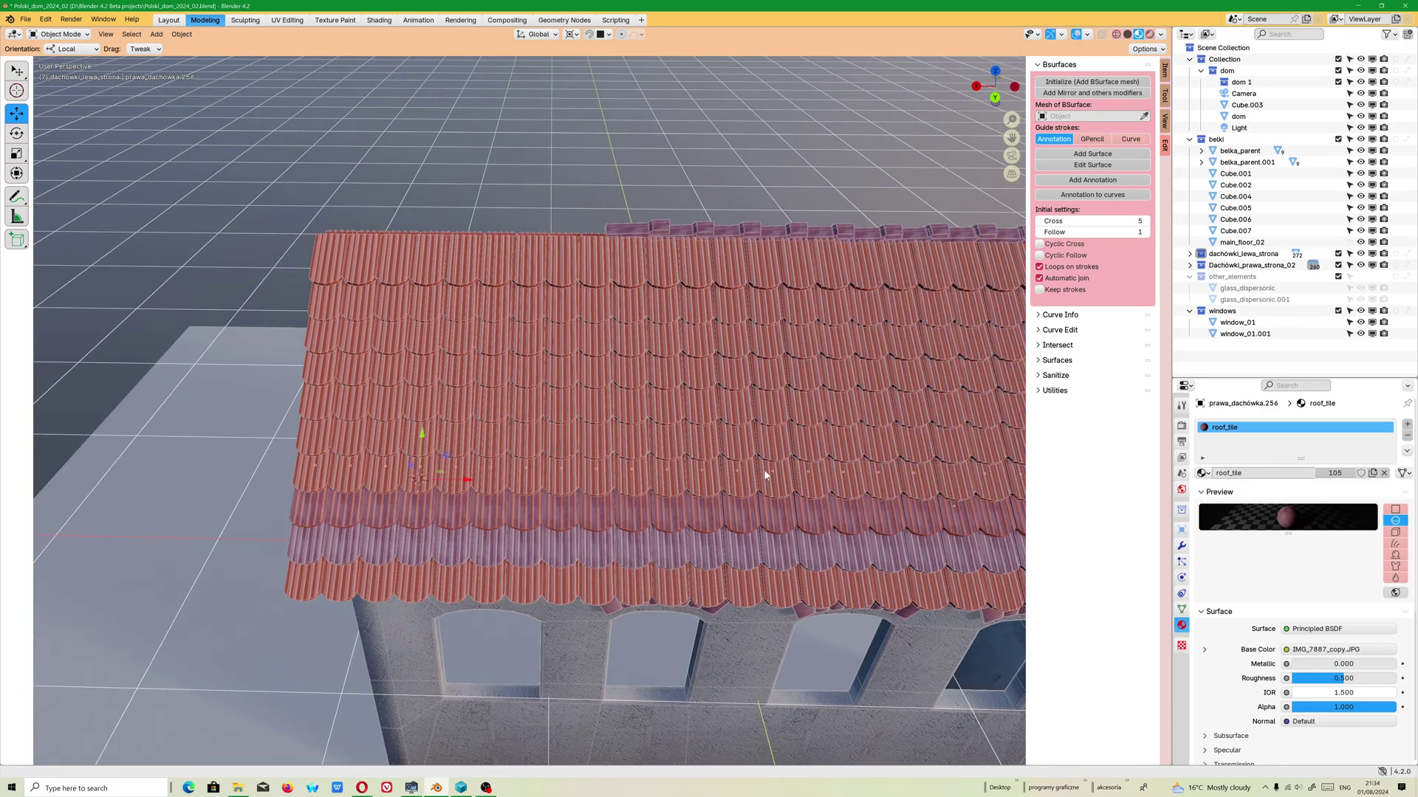
pyautogui.scroll(3, 533, 471)
# Set the selected purple tiles' origins to geometry using Bounds Center
pyautogui.click(182, 34)
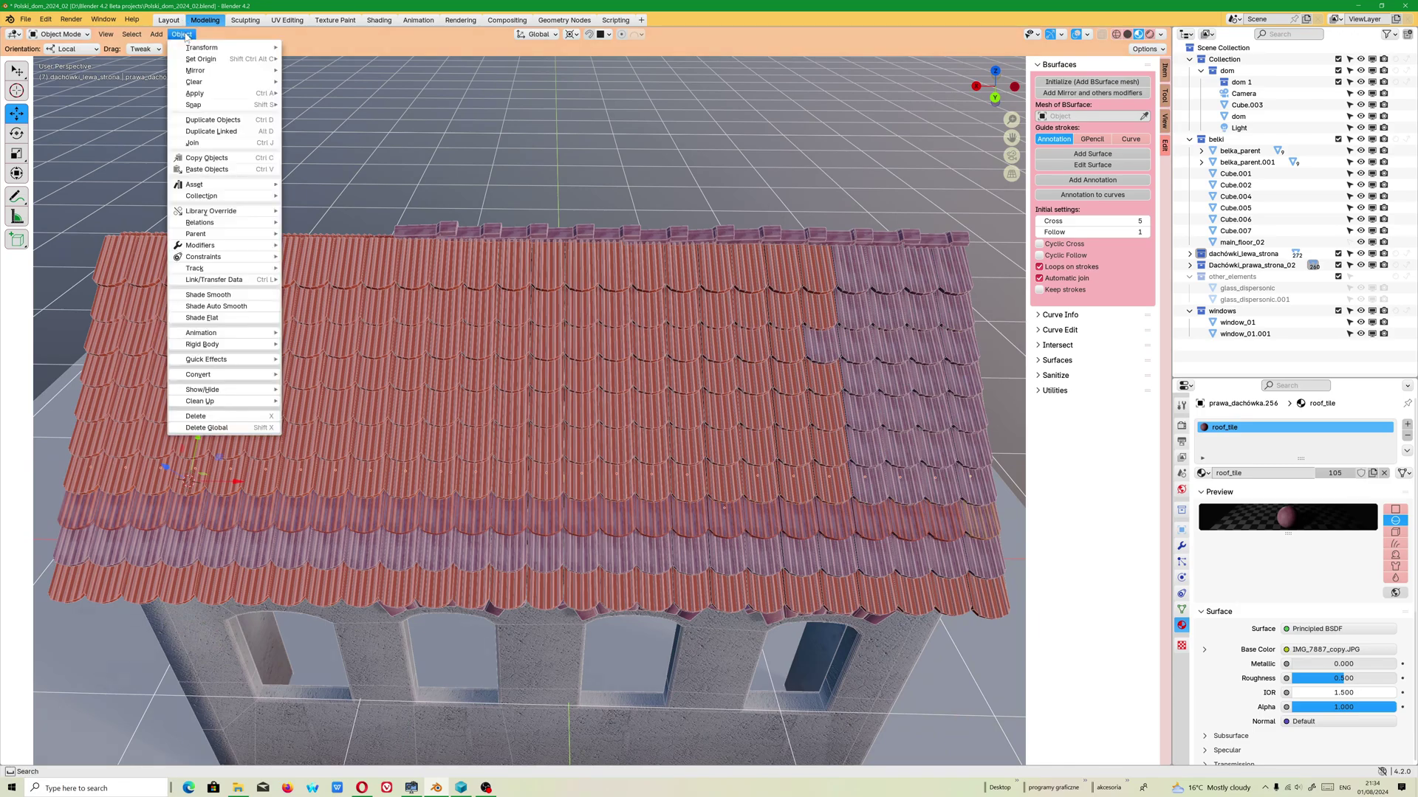
pyautogui.moveTo(275, 62)
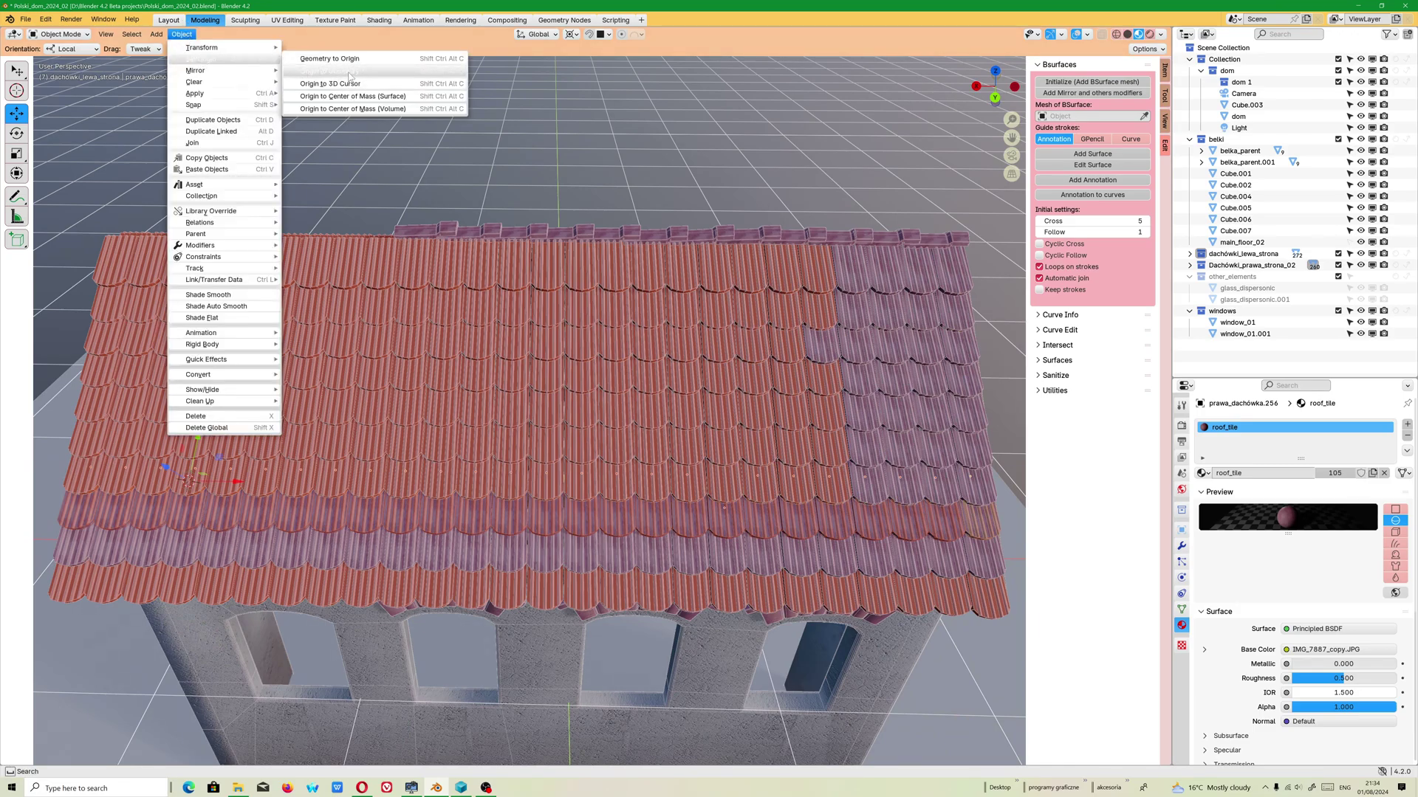
pyautogui.click(348, 72)
pyautogui.click(153, 739)
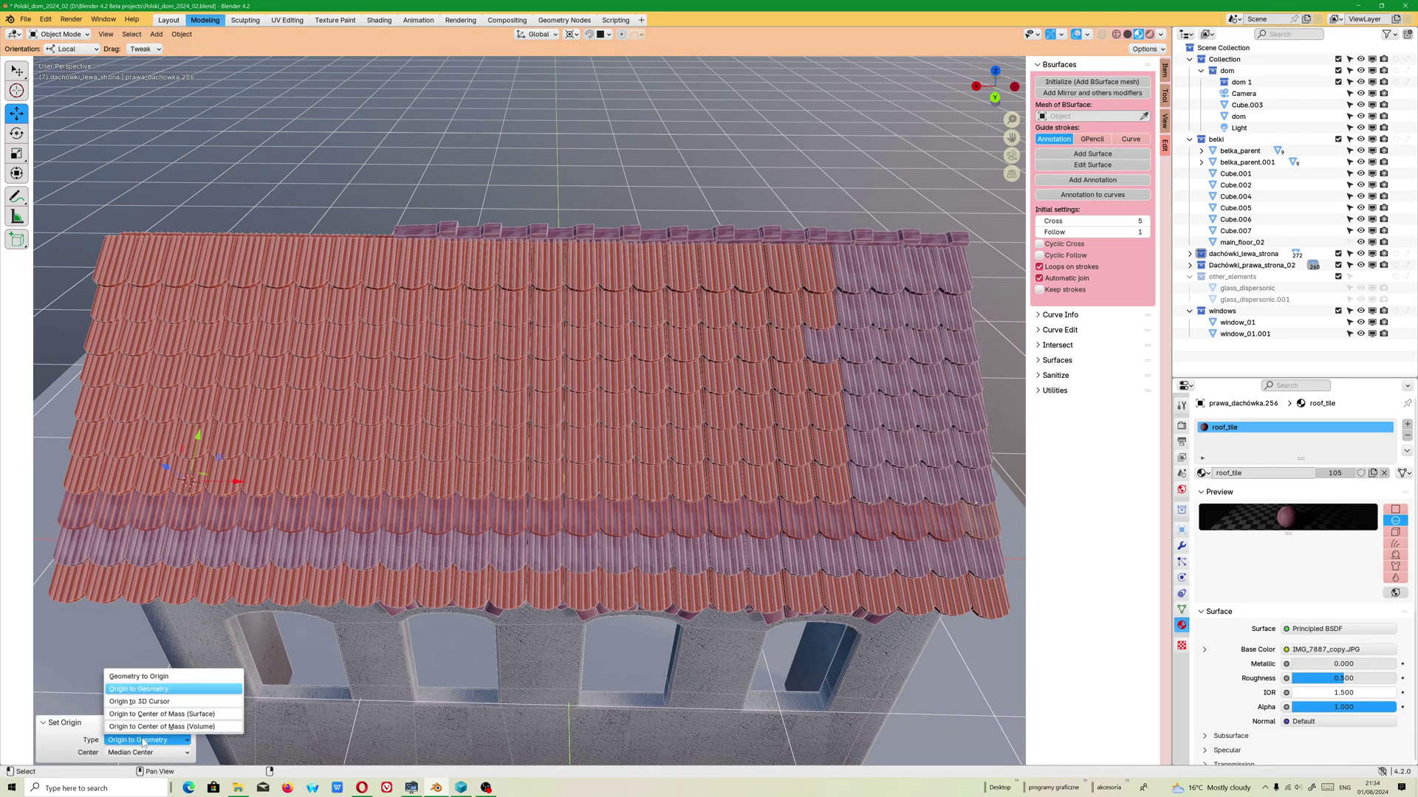
pyautogui.click(142, 753)
pyautogui.click(132, 739)
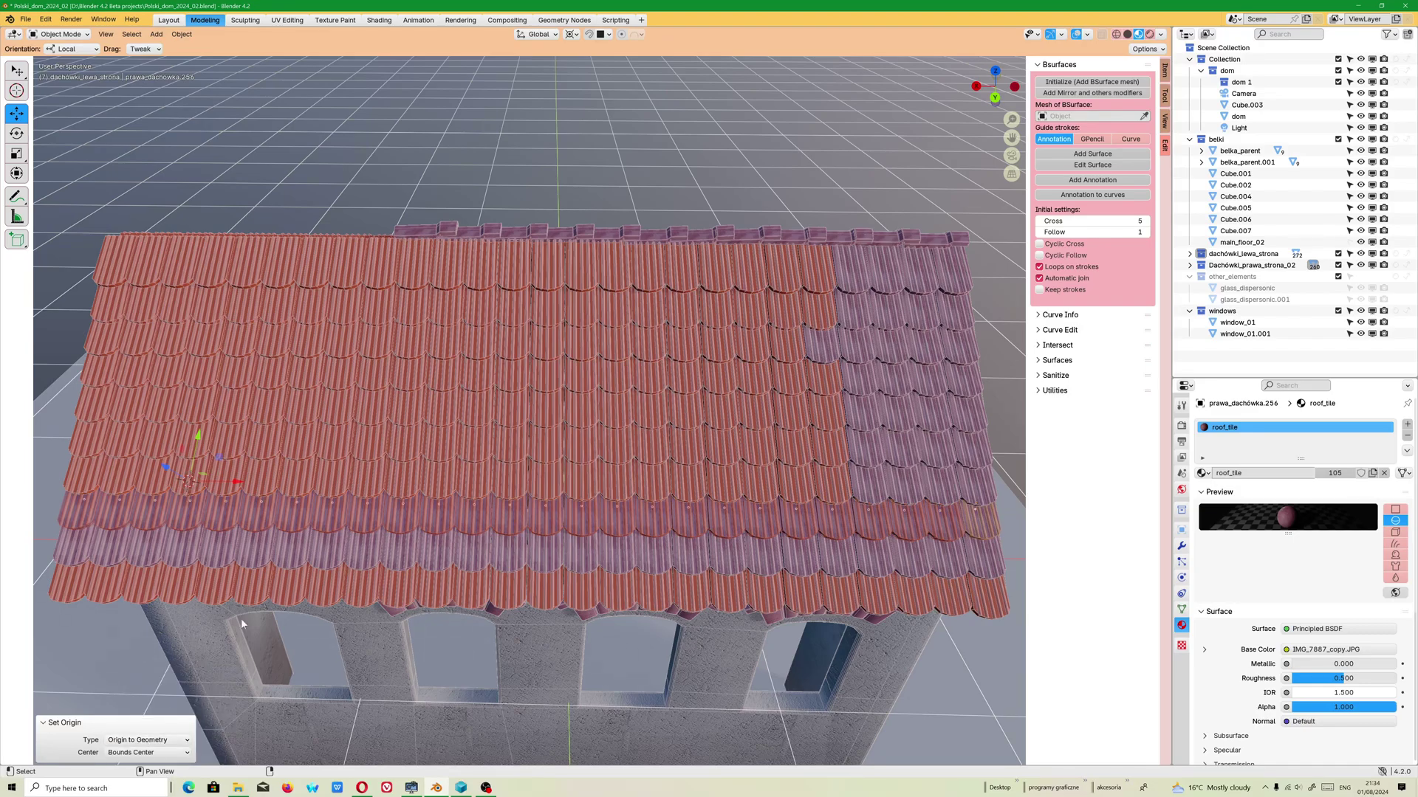
# Circle-select the red tiles in the row directly above the purple rows, starting with prawa_dachówka.006
pyautogui.keyDown('shift'); pyautogui.moveTo(214, 665); pyautogui.dragTo(295, 616, button='middle'); pyautogui.keyUp('shift')
pyautogui.click(154, 484)
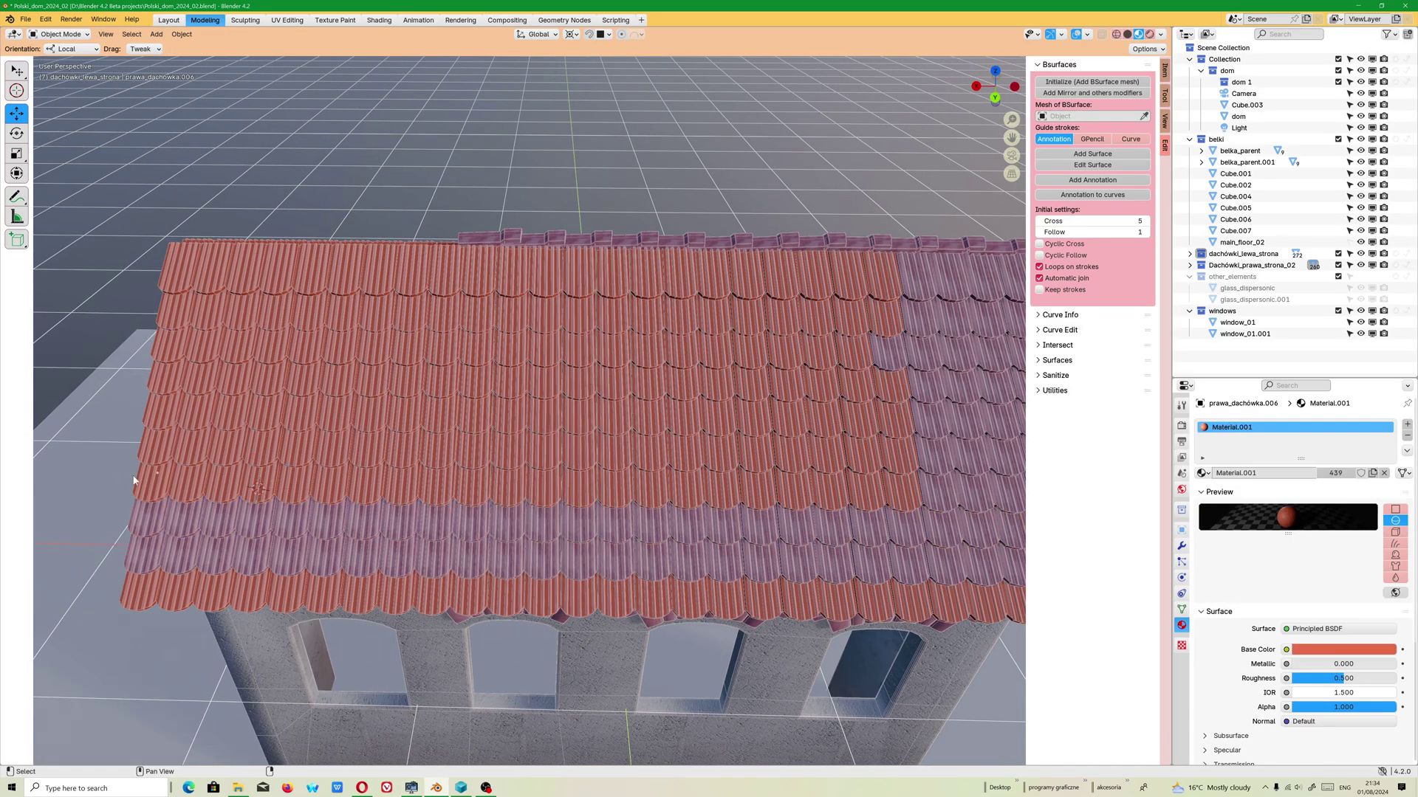
pyautogui.press('c')
pyautogui.click(185, 477)
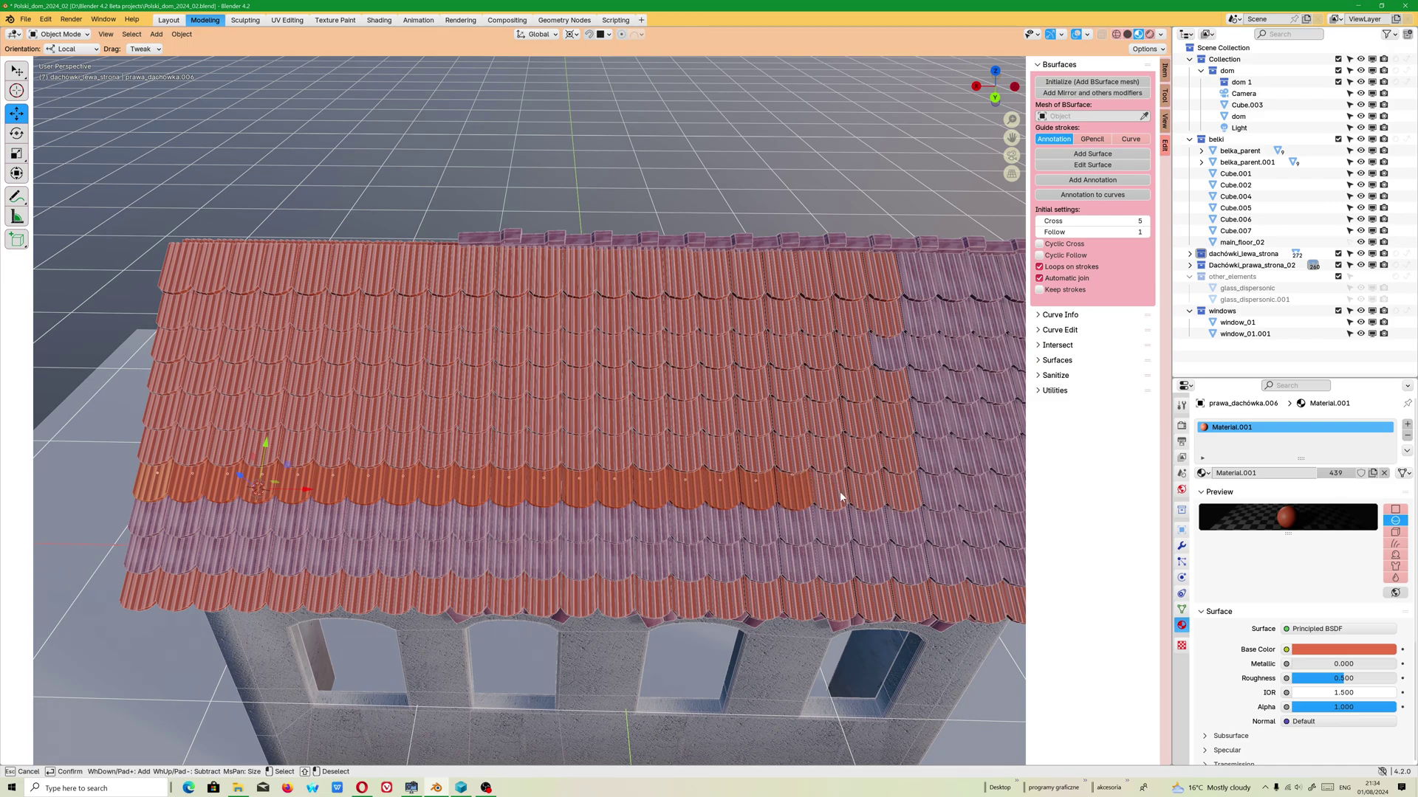
pyautogui.press('Escape')
# Add the remaining tiles of this row, including its purple end tiles, to the selection
pyautogui.keyDown('shift'); pyautogui.click(826, 509); pyautogui.keyUp('shift')
pyautogui.keyDown('shift'); pyautogui.moveTo(825, 510); pyautogui.dragTo(458, 498, button='middle'); pyautogui.keyUp('shift')
pyautogui.keyDown('shift'); pyautogui.click(456, 497); pyautogui.keyUp('shift')
pyautogui.keyDown('shift'); pyautogui.click(487, 496); pyautogui.keyUp('shift')
pyautogui.keyDown('shift'); pyautogui.click(544, 500); pyautogui.keyUp('shift')
pyautogui.keyDown('shift'); pyautogui.click(578, 501); pyautogui.keyUp('shift')
pyautogui.keyDown('shift'); pyautogui.click(600, 496); pyautogui.keyUp('shift')
pyautogui.keyDown('shift'); pyautogui.click(630, 507); pyautogui.keyUp('shift')
pyautogui.keyDown('shift'); pyautogui.click(671, 505); pyautogui.keyUp('shift')
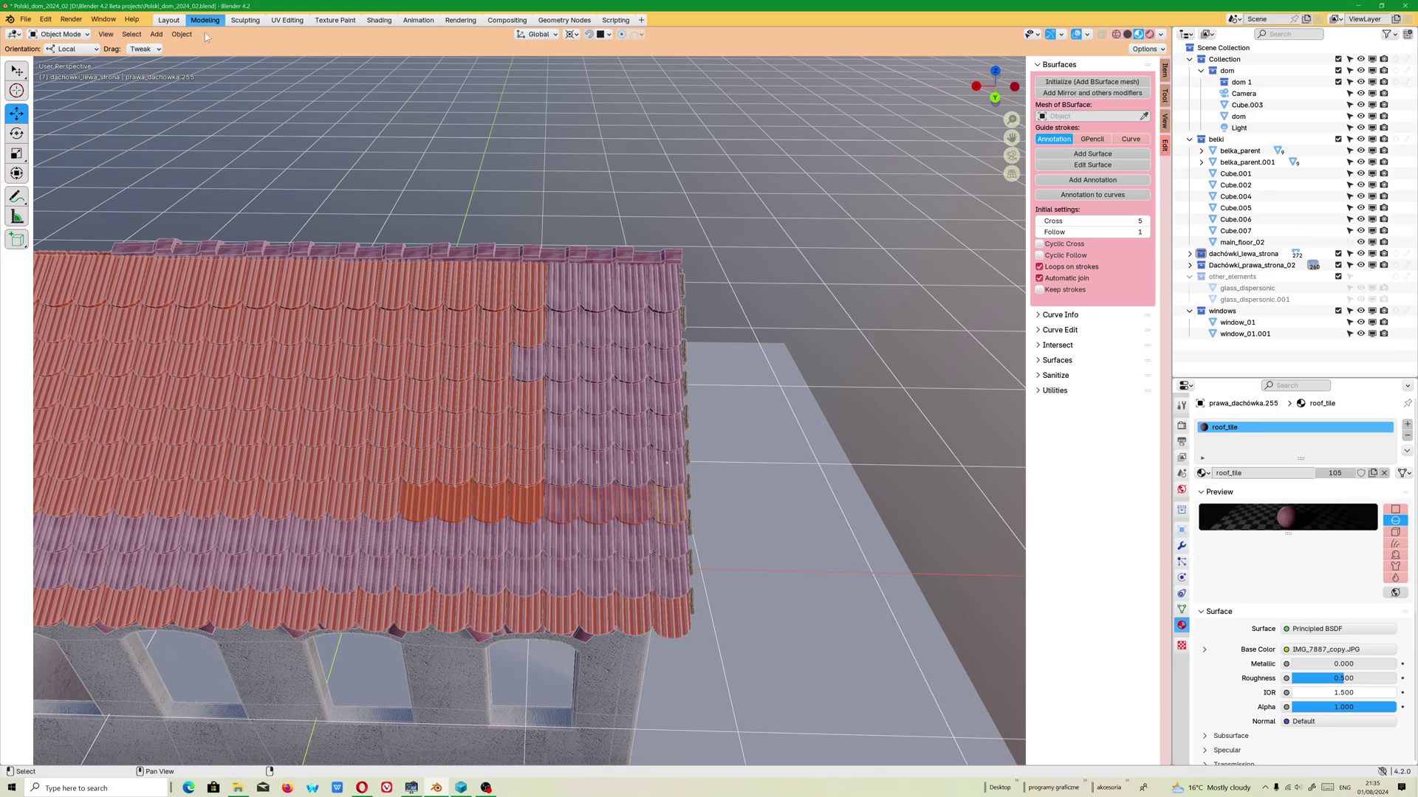
# Set the origins of the tiles in the row directly above the purple rows to geometry using Bounds Center
pyautogui.click(182, 34)
pyautogui.moveTo(223, 60)
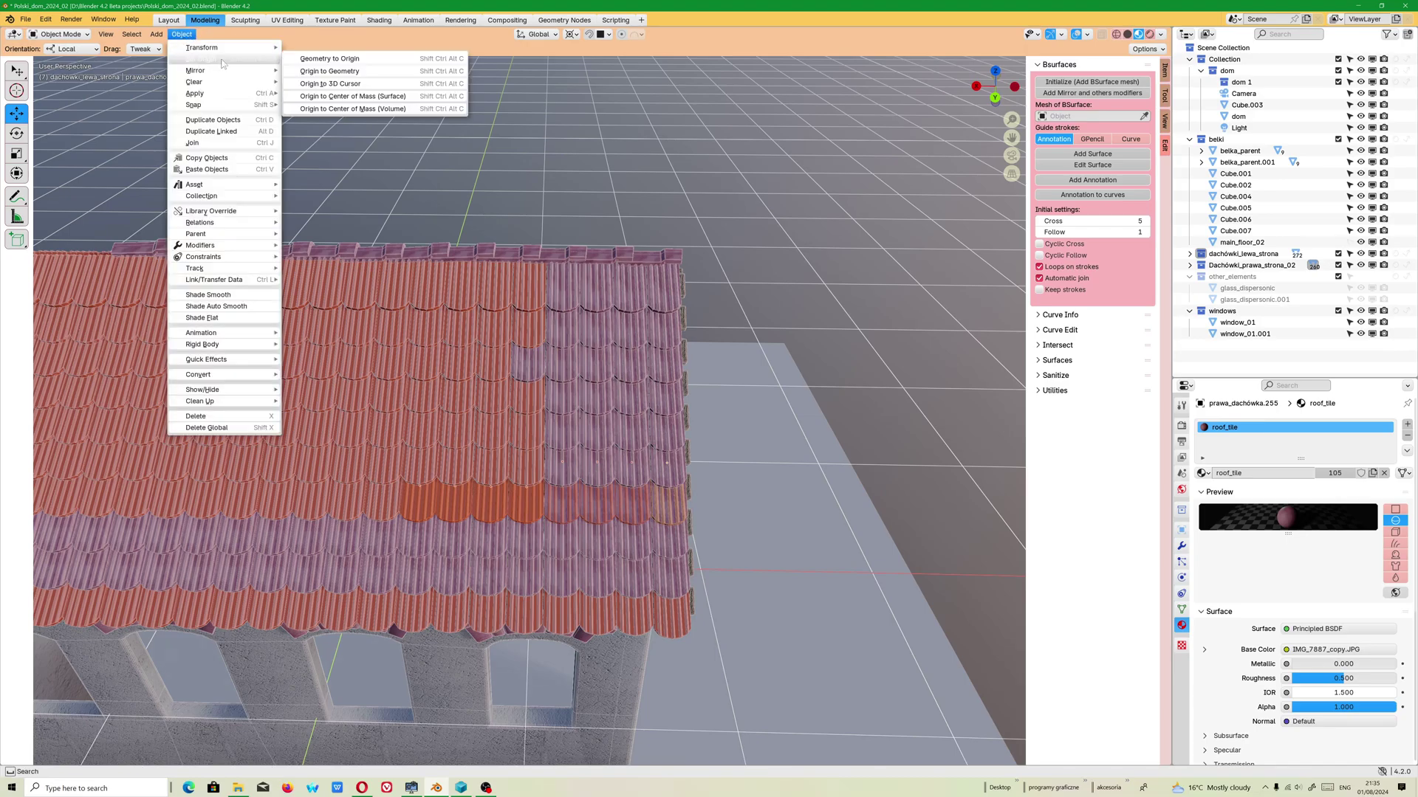
pyautogui.click(319, 71)
pyautogui.click(119, 753)
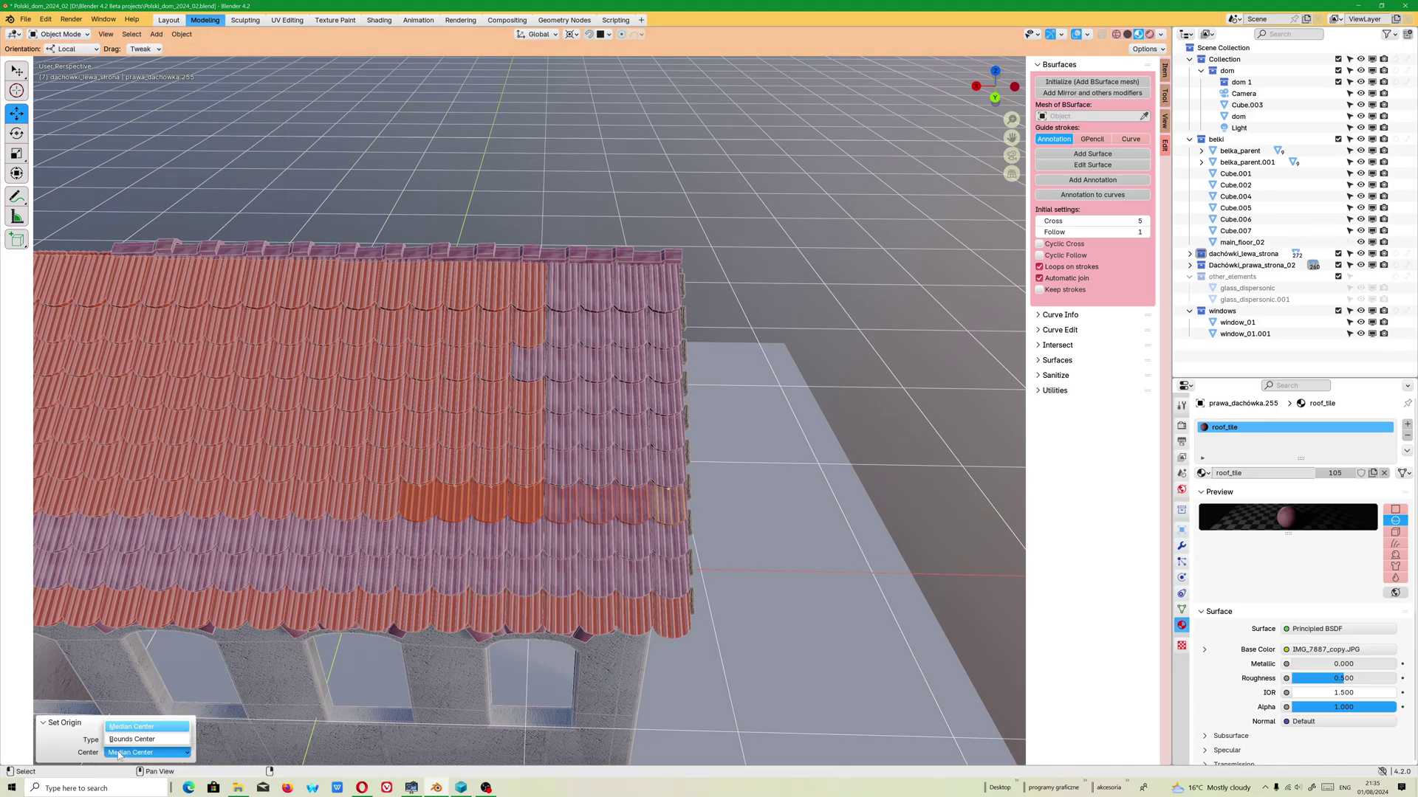
pyautogui.click(132, 739)
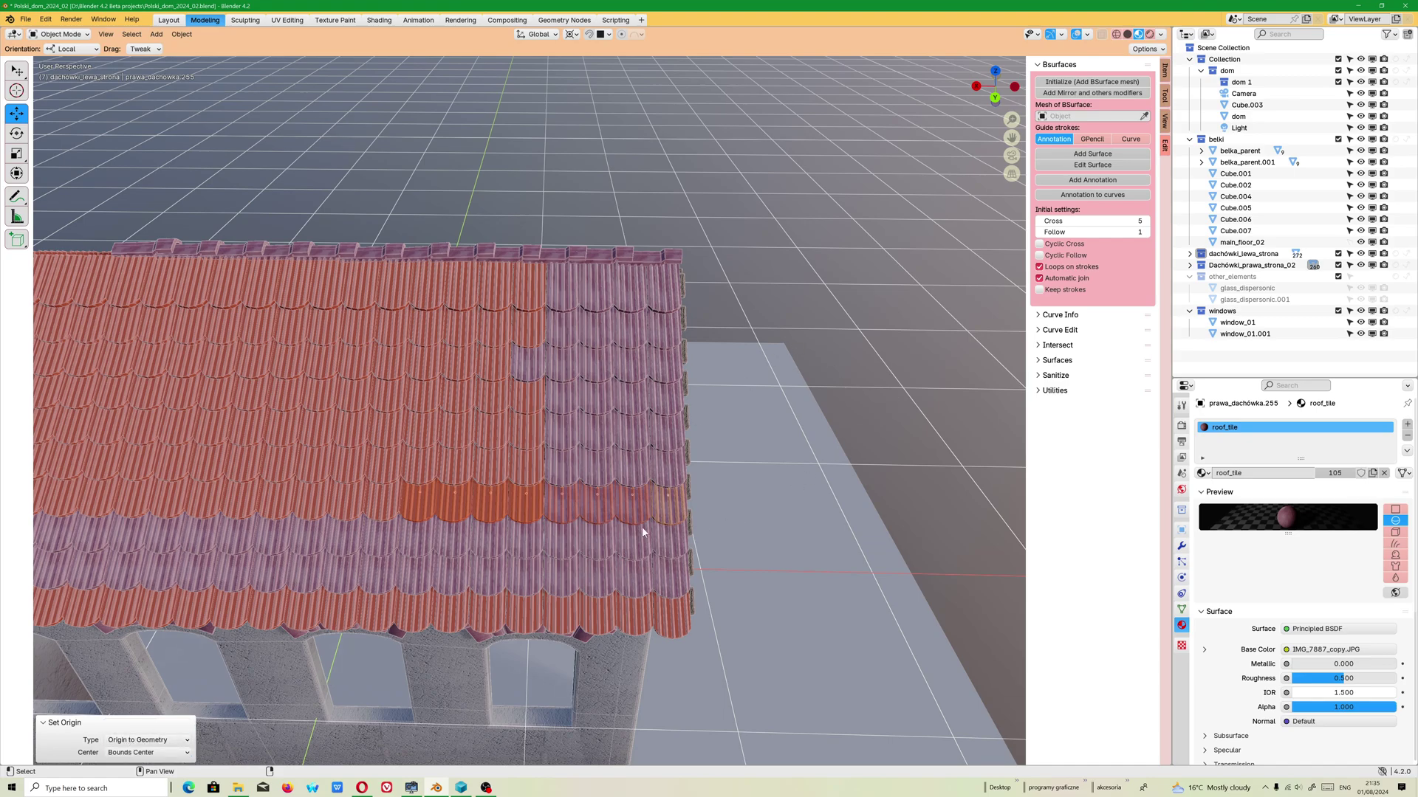
# Select the purple end tiles and adjoining red tiles of the second row above the purple rows
pyautogui.scroll(2, 605, 513)
pyautogui.scroll(-3, 611, 516)
pyautogui.click(728, 493)
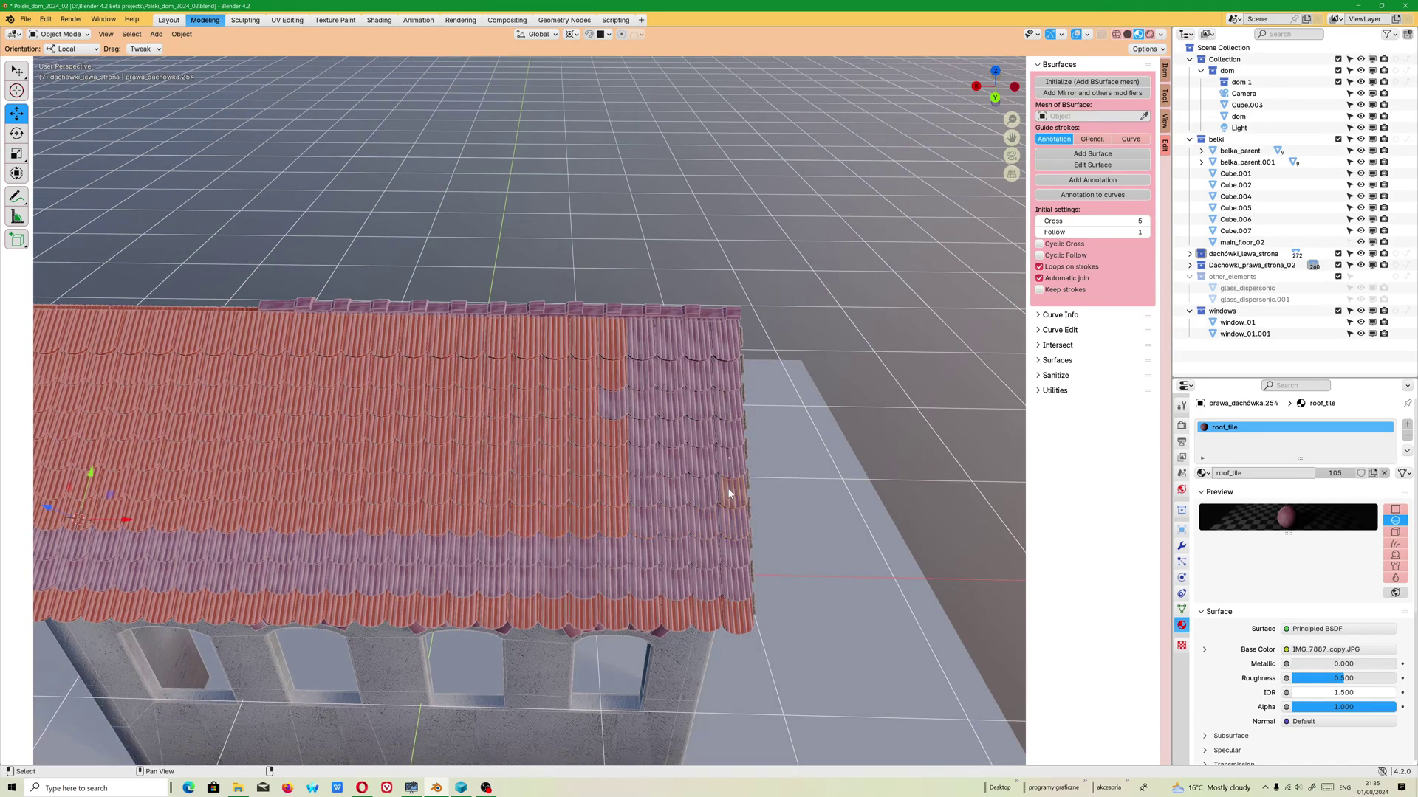
pyautogui.keyDown('shift'); pyautogui.click(699, 489); pyautogui.keyUp('shift')
pyautogui.keyDown('shift'); pyautogui.click(619, 493); pyautogui.keyUp('shift')
pyautogui.keyDown('shift'); pyautogui.click(582, 492); pyautogui.keyUp('shift')
pyautogui.keyDown('shift'); pyautogui.click(543, 491); pyautogui.keyUp('shift')
pyautogui.keyDown('shift'); pyautogui.click(480, 493); pyautogui.keyUp('shift')
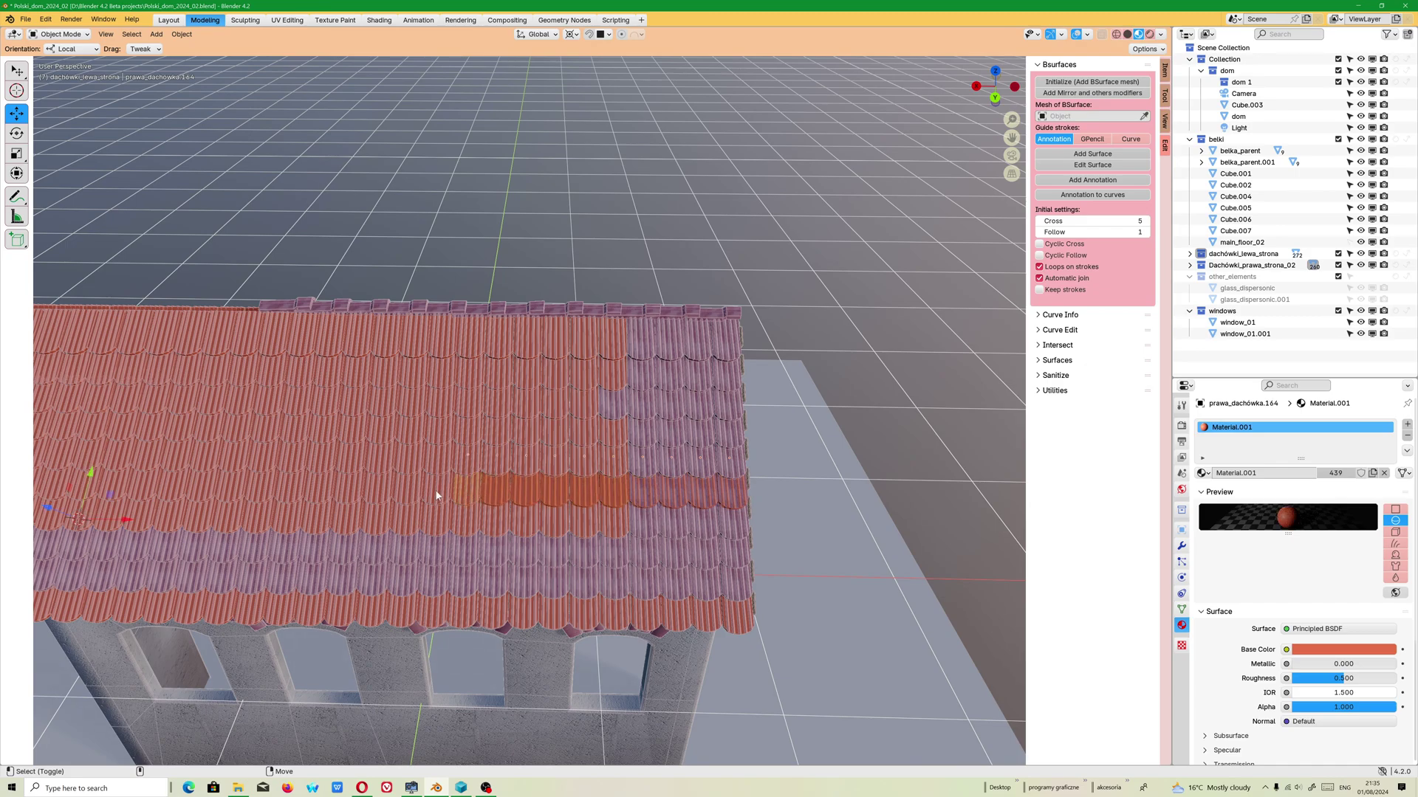
# Extend the selection along the second row above the purple rows, up to the opposite roof edge
pyautogui.moveTo(396, 544); pyautogui.dragTo(595, 545, button='middle')
pyautogui.keyDown('shift'); pyautogui.click(601, 490); pyautogui.keyUp('shift')
pyautogui.keyDown('shift'); pyautogui.click(563, 498); pyautogui.keyUp('shift')
pyautogui.keyDown('shift'); pyautogui.click(516, 503); pyautogui.keyUp('shift')
pyautogui.keyDown('shift'); pyautogui.click(477, 498); pyautogui.keyUp('shift')
pyautogui.keyDown('shift'); pyautogui.click(442, 493); pyautogui.keyUp('shift')
pyautogui.keyDown('shift'); pyautogui.click(417, 493); pyautogui.keyUp('shift')
pyautogui.keyDown('shift'); pyautogui.click(387, 493); pyautogui.keyUp('shift')
pyautogui.keyDown('shift'); pyautogui.click(358, 494); pyautogui.keyUp('shift')
pyautogui.keyDown('shift'); pyautogui.click(330, 494); pyautogui.keyUp('shift')
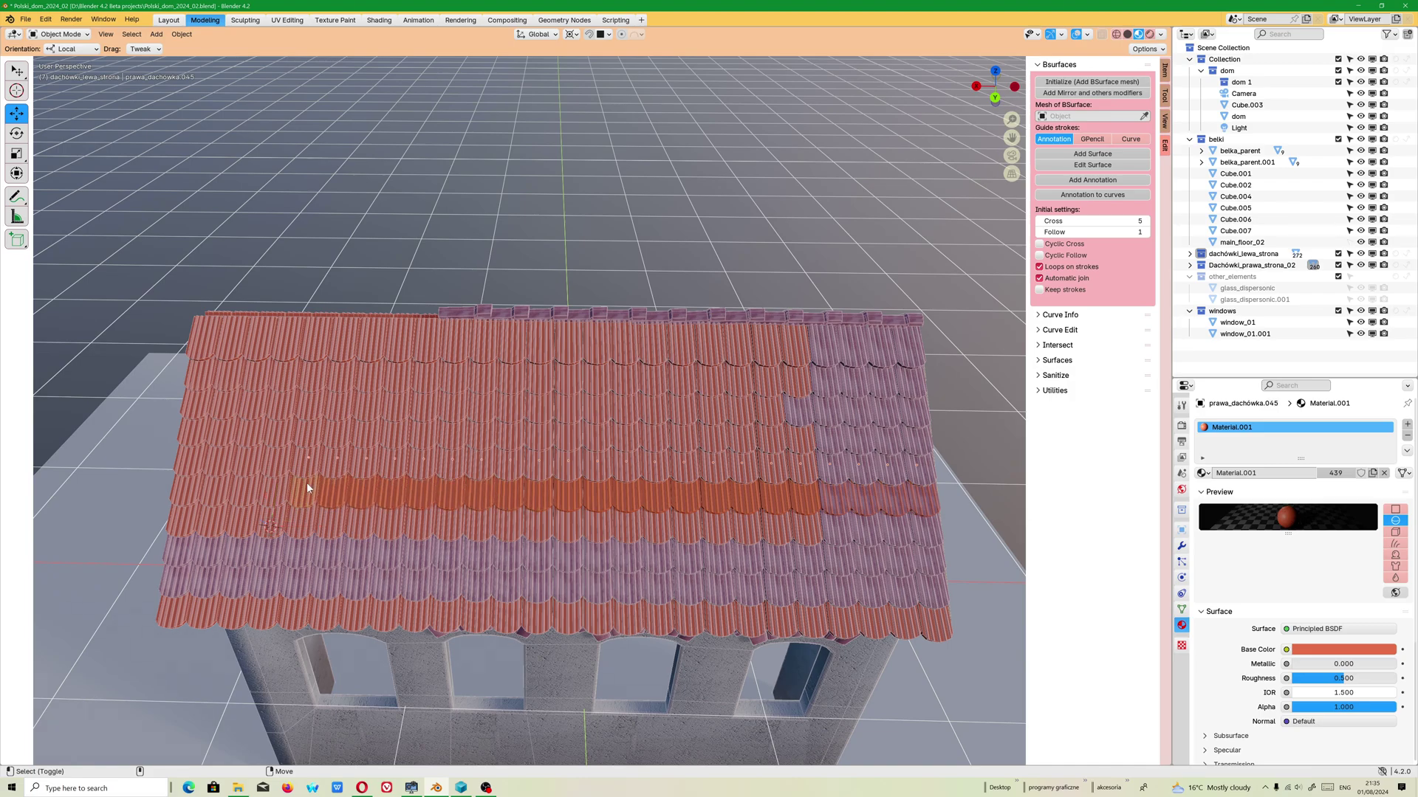
pyautogui.keyDown('shift'); pyautogui.click(263, 478); pyautogui.keyUp('shift')
pyautogui.keyDown('shift'); pyautogui.click(240, 486); pyautogui.keyUp('shift')
pyautogui.keyDown('shift'); pyautogui.click(210, 491); pyautogui.keyUp('shift')
pyautogui.keyDown('shift'); pyautogui.click(181, 495); pyautogui.keyUp('shift')
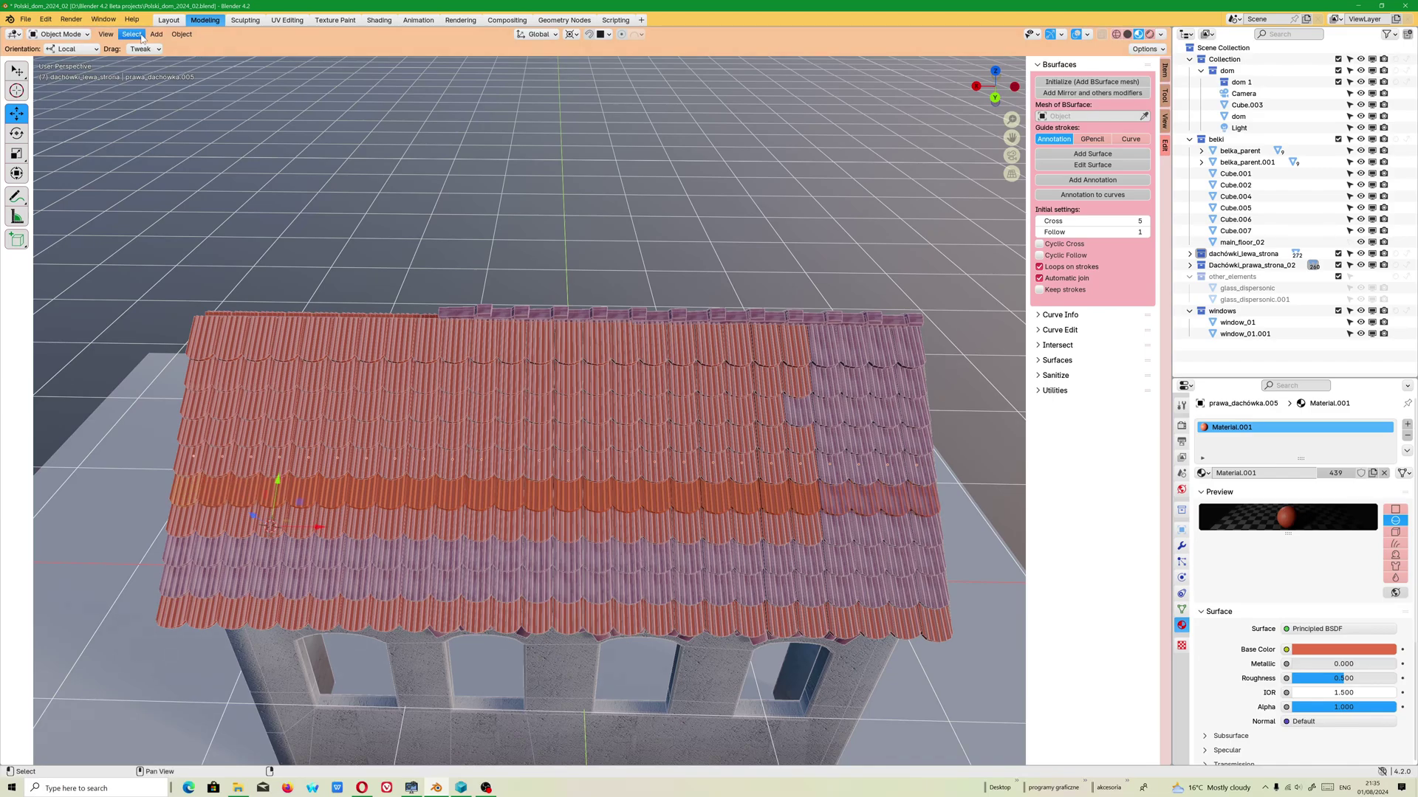
# Set the origins of the second row's tiles to geometry using Bounds Center
pyautogui.click(180, 35)
pyautogui.moveTo(203, 59)
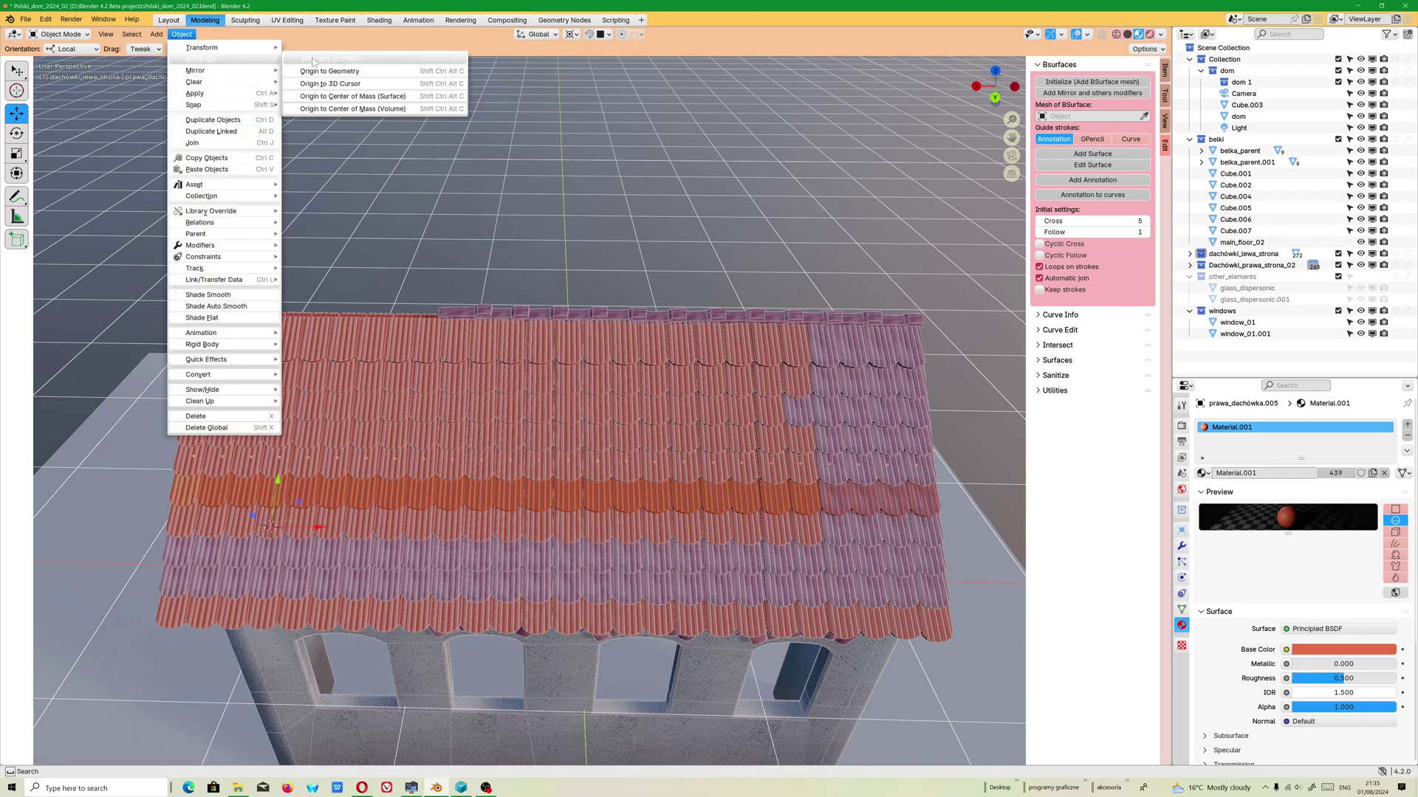
pyautogui.click(334, 72)
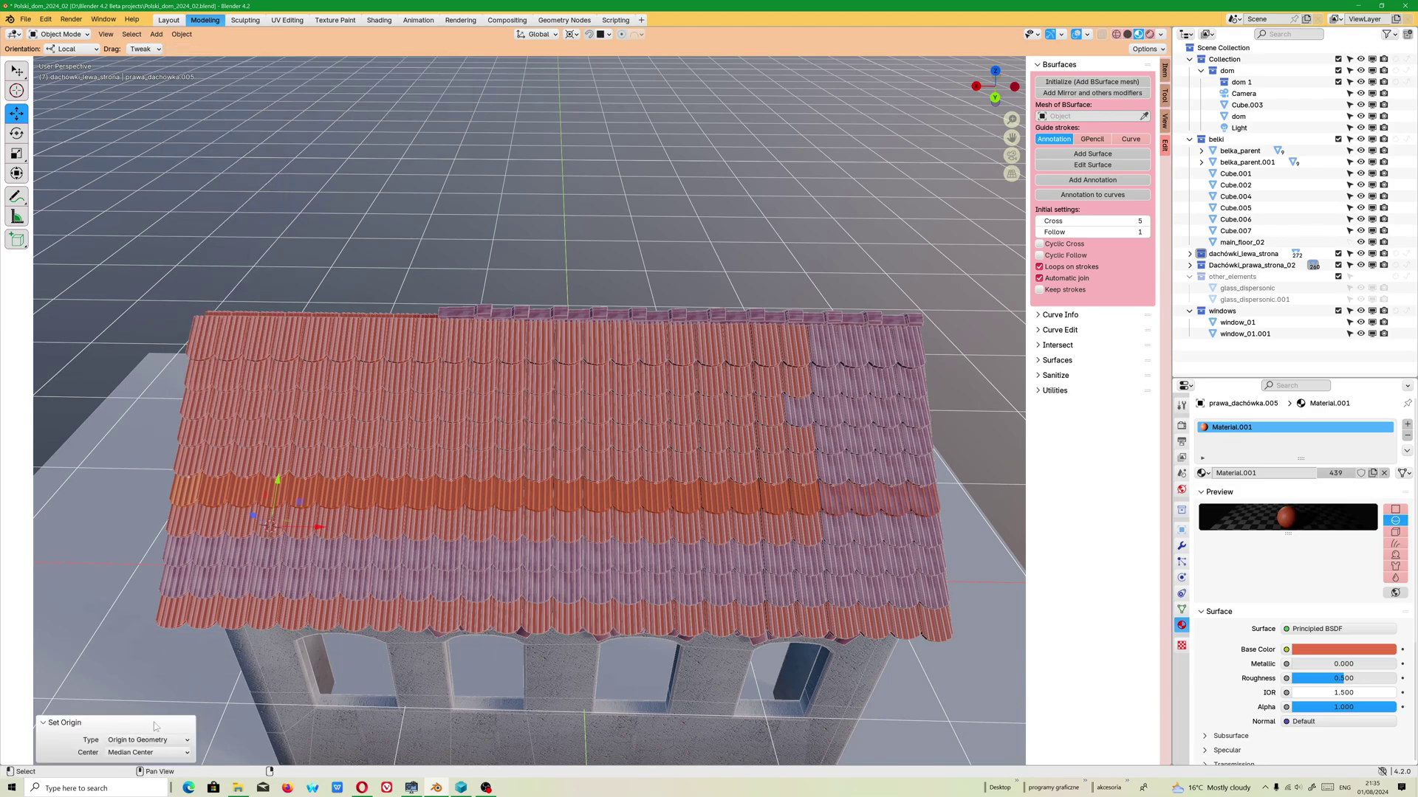
pyautogui.click(156, 752)
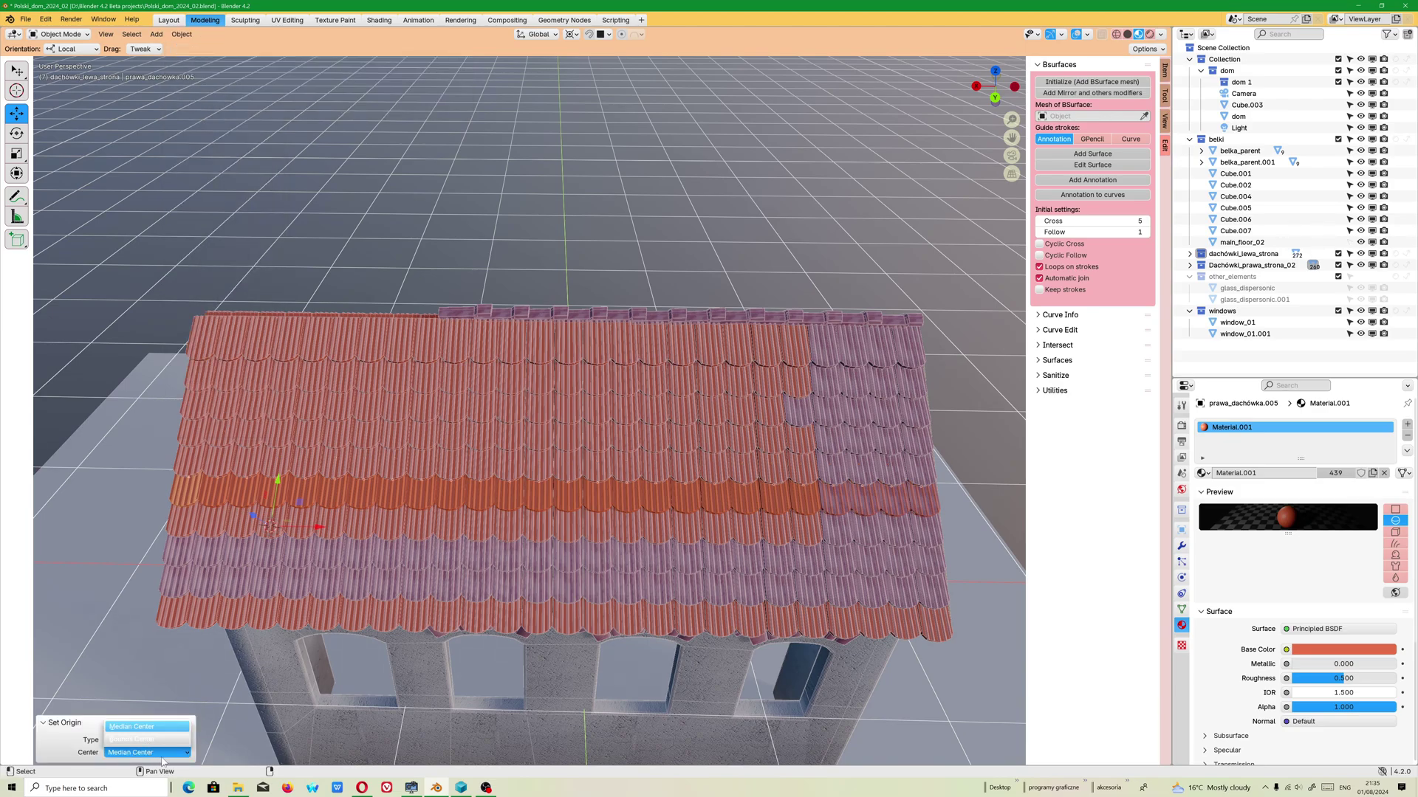
pyautogui.click(159, 740)
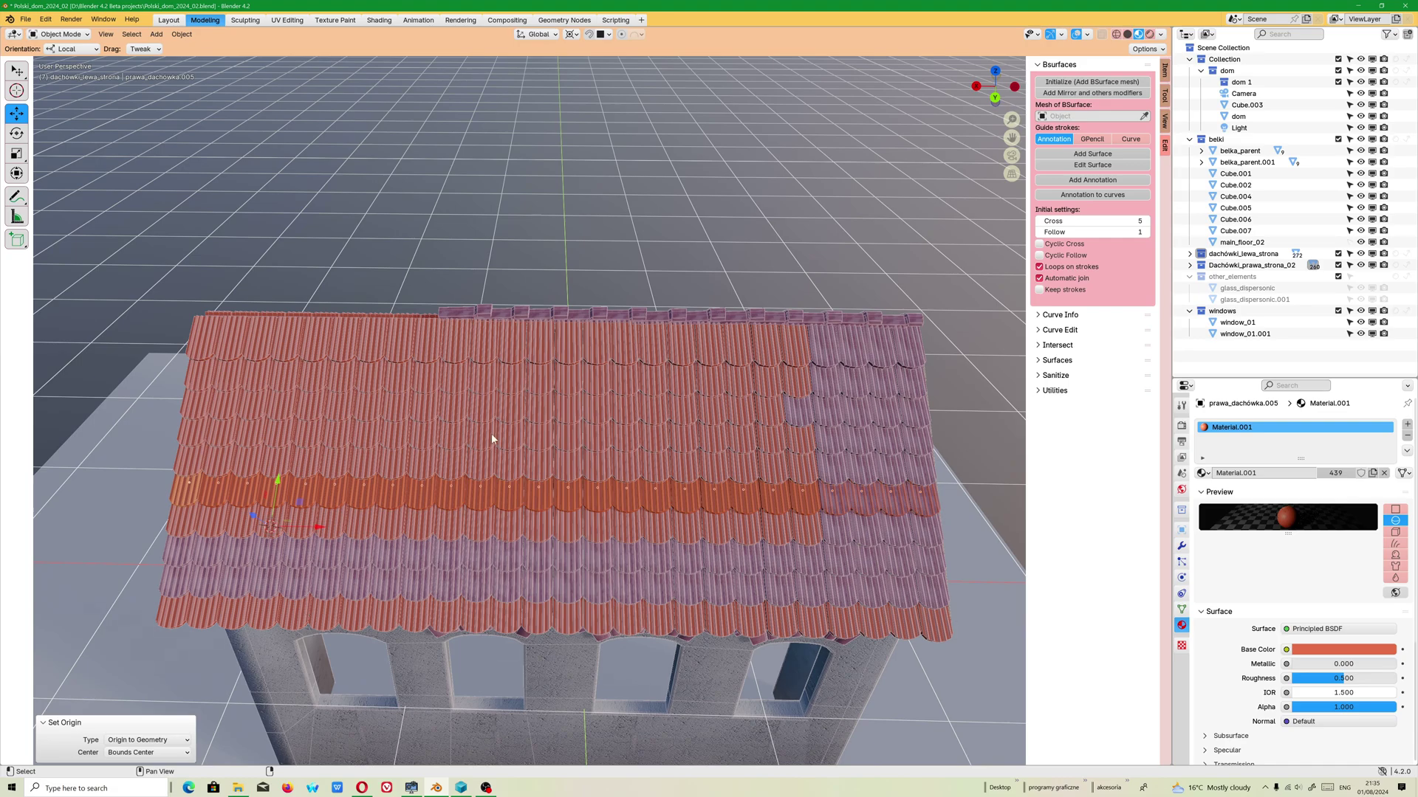
# Try circle-selecting the second red row above the purple rows, starting from prawa_dachówka.005
pyautogui.click(206, 469)
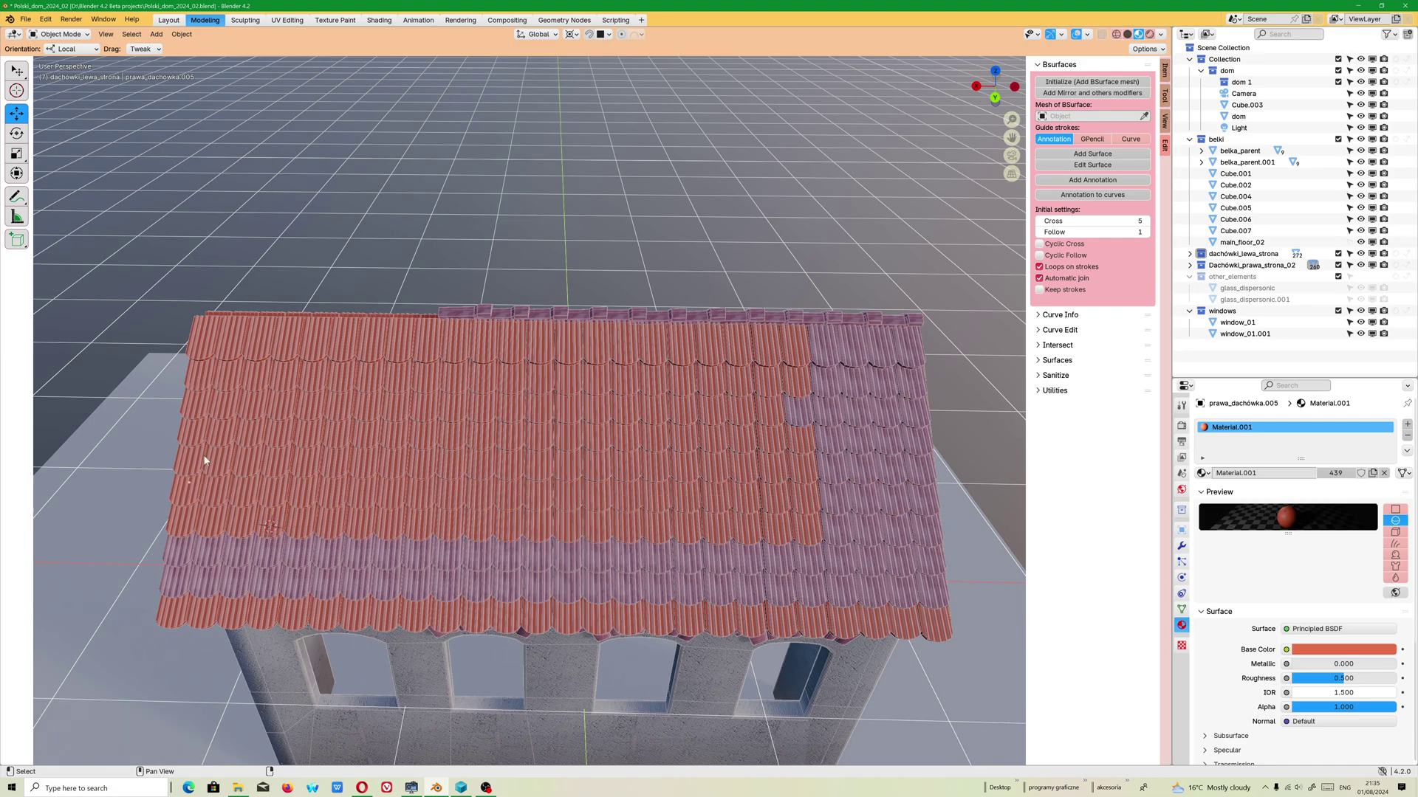
pyautogui.click(179, 526)
pyautogui.click(184, 552)
pyautogui.click(185, 490)
pyautogui.press('c')
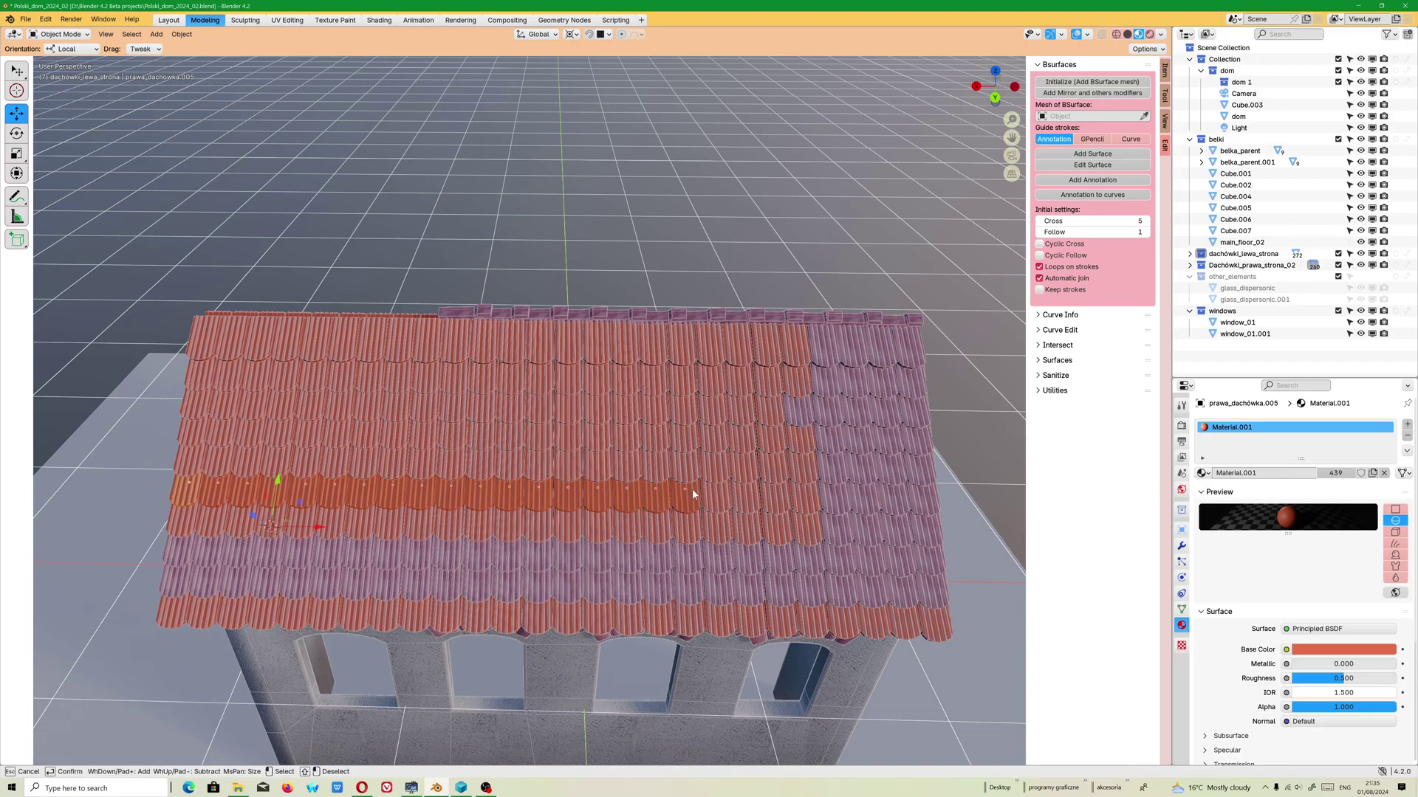
pyautogui.press('Escape')
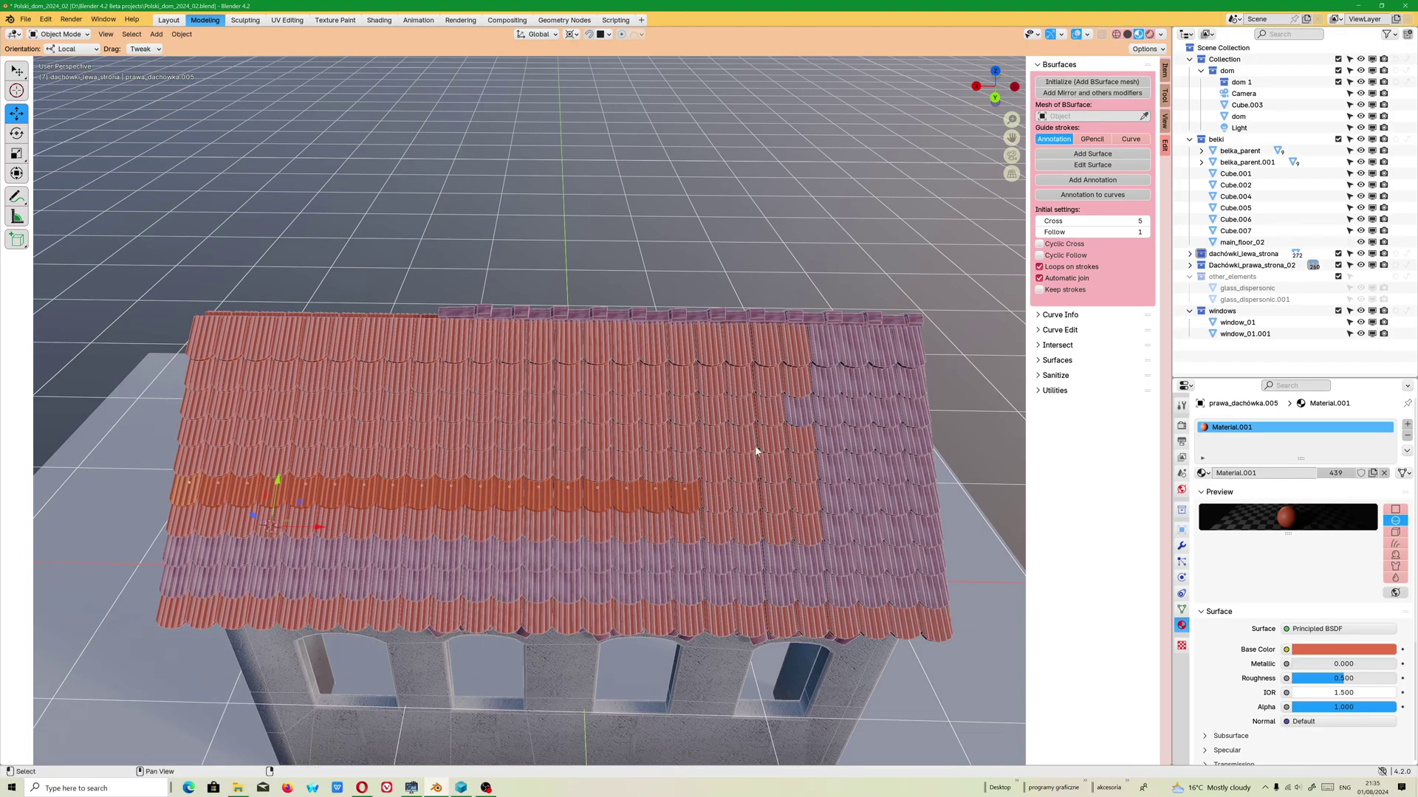
# Toggle the Origins overlay off and on repeatedly to compare the viewport with and without origin points
pyautogui.click(1087, 34)
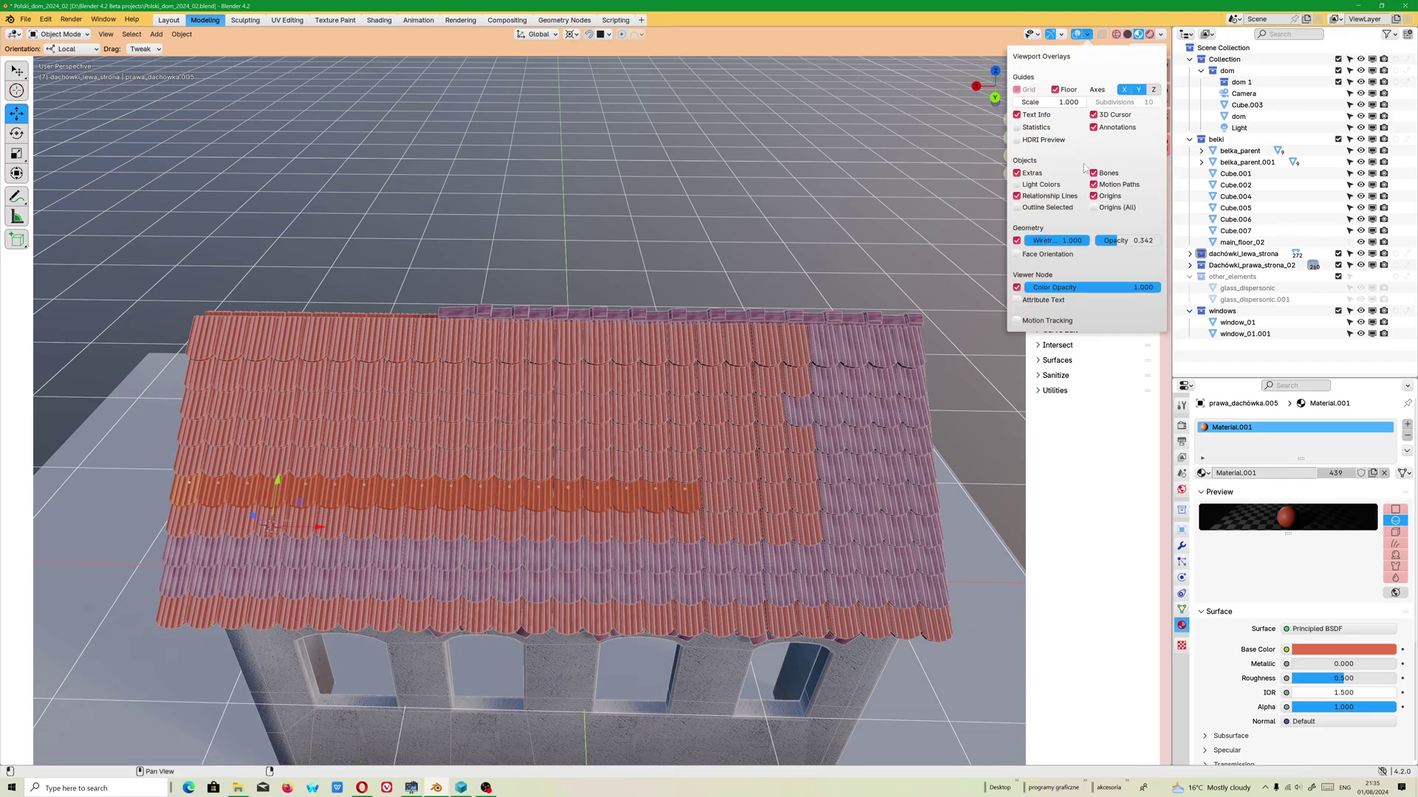
pyautogui.click(1094, 196)
pyautogui.click(1094, 196)
pyautogui.click(1093, 196)
pyautogui.click(1093, 196)
pyautogui.click(1094, 195)
pyautogui.click(1094, 195)
pyautogui.click(1094, 196)
pyautogui.click(1093, 195)
pyautogui.click(1093, 195)
pyautogui.click(1094, 195)
# Circle-select all red tiles in the second row above the purple rows, with prawa_dachówka.214 as the active tile
pyautogui.click(711, 487)
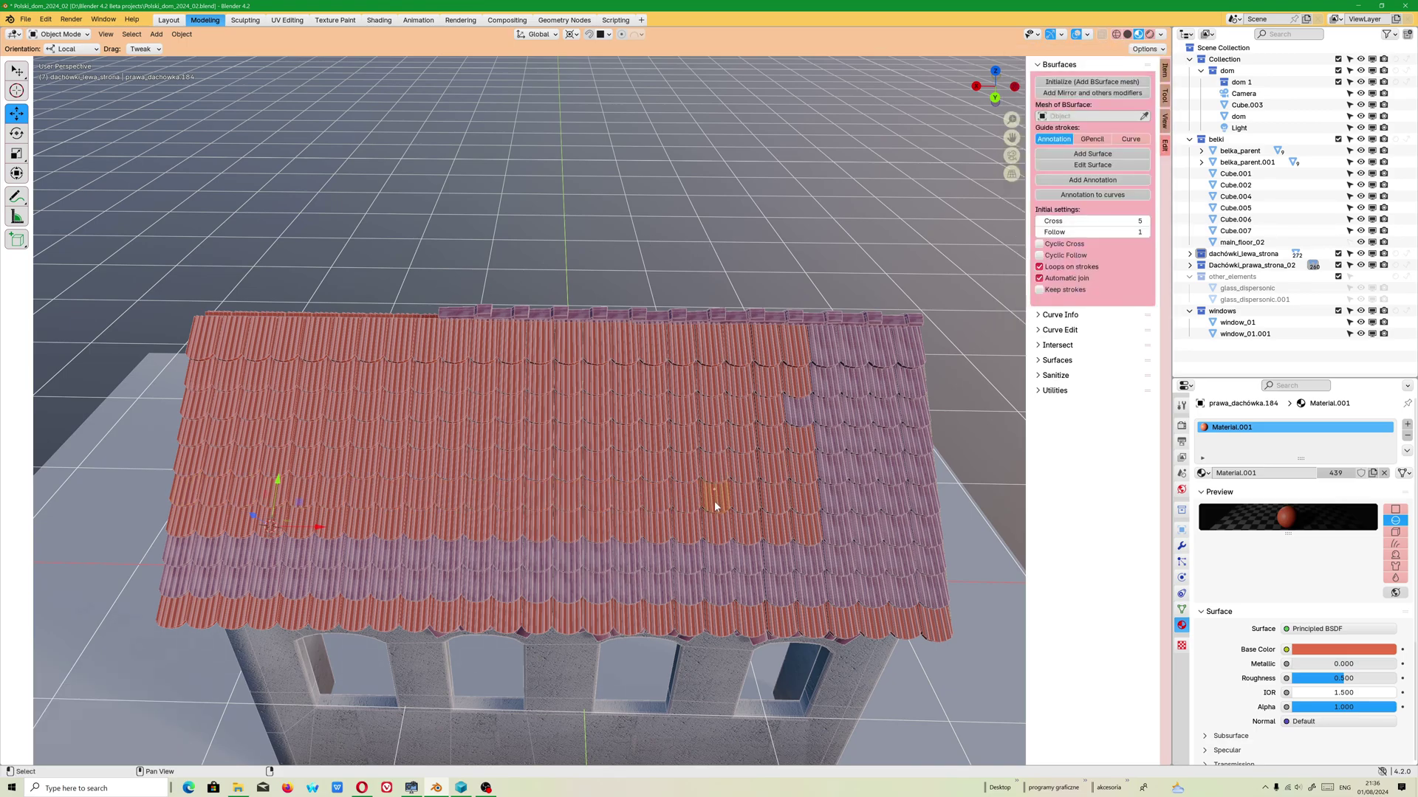
pyautogui.click(773, 493)
pyautogui.click(834, 503)
pyautogui.click(810, 497)
pyautogui.press('c')
pyautogui.press('Escape')
pyautogui.moveTo(803, 503)
pyautogui.mouseDown(button='middle')
pyautogui.moveTo(805, 522)
pyautogui.moveTo(804, 493)
pyautogui.mouseUp(button='middle')
pyautogui.press('c')
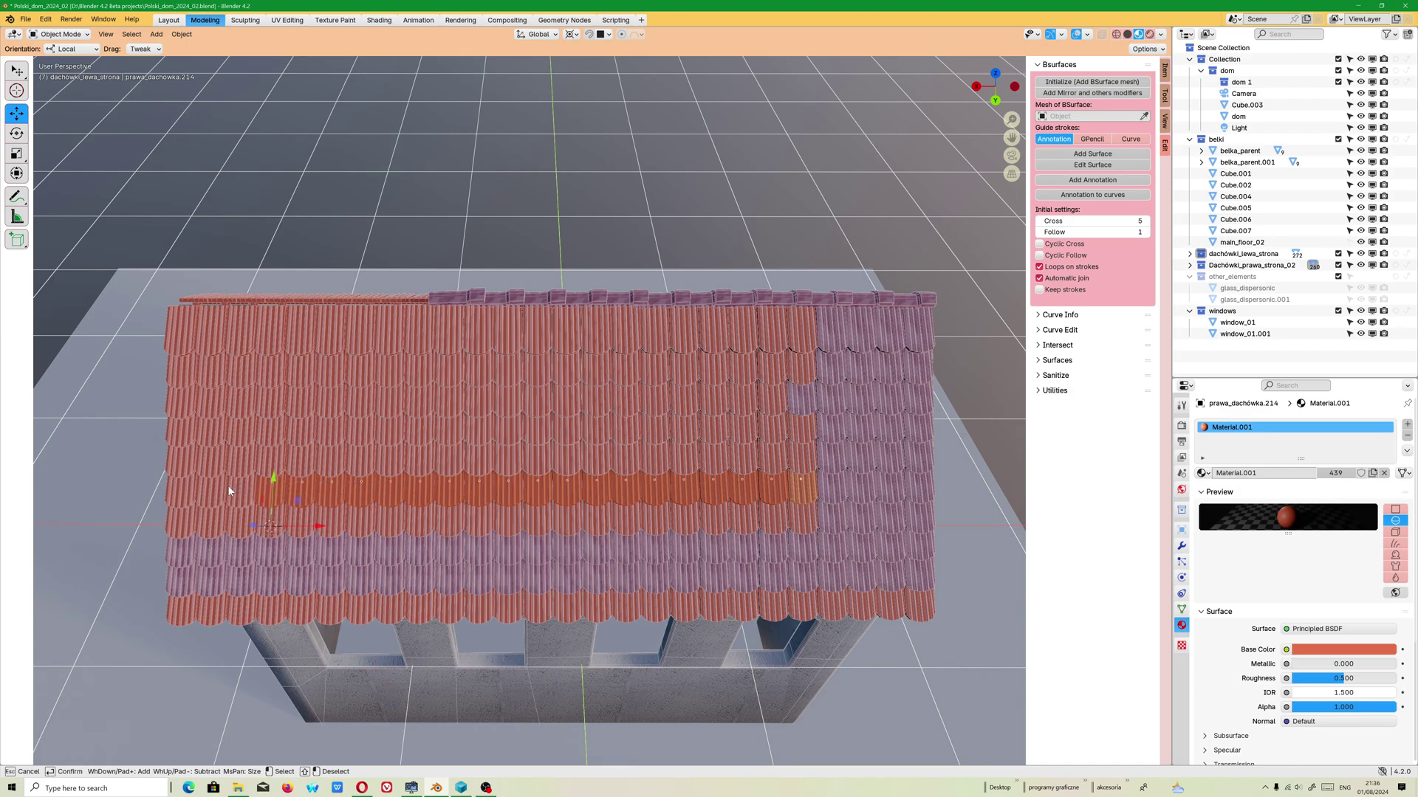
pyautogui.moveTo(267, 507); pyautogui.dragTo(212, 490)
pyautogui.rightClick(181, 489)
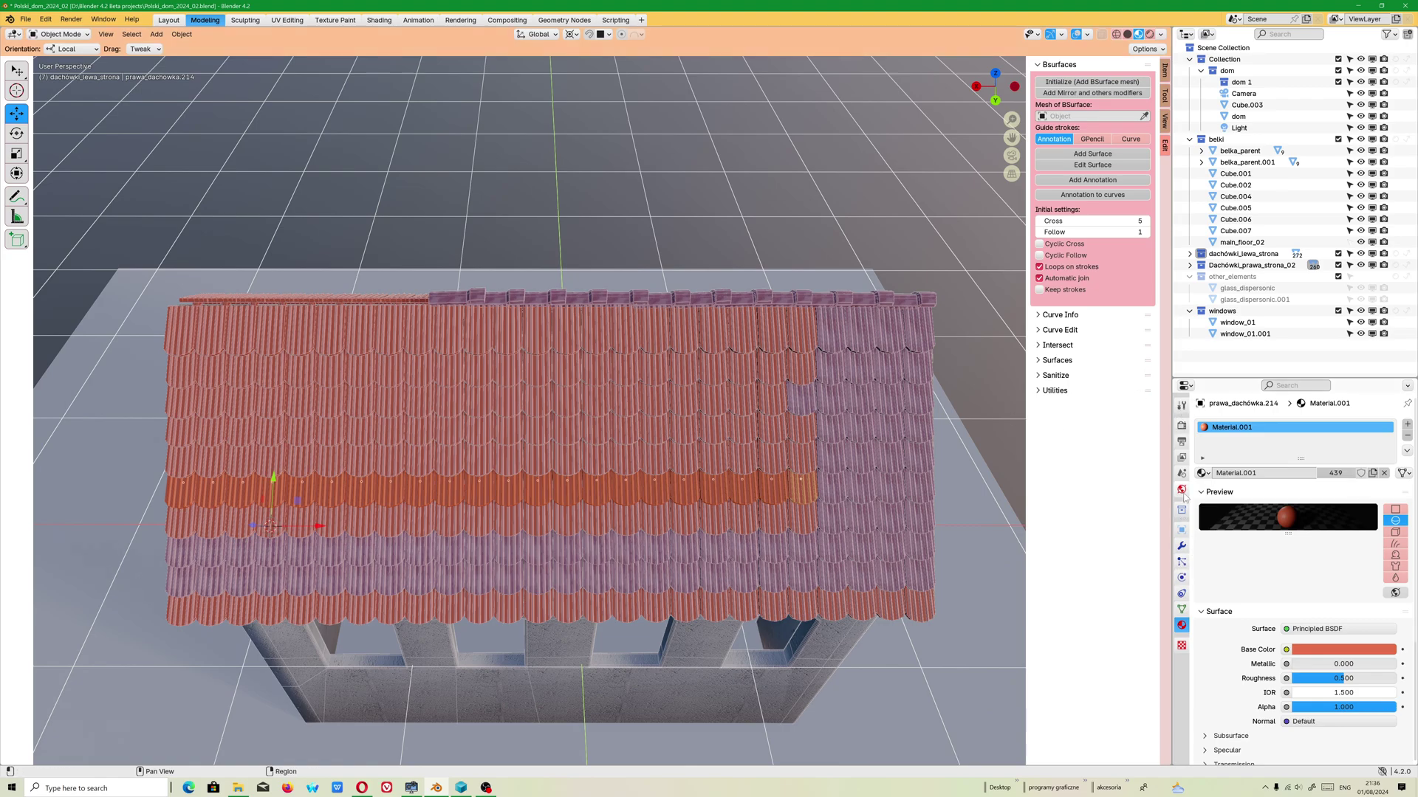
# Assign the roof_tile material to the active tile and link it to the rest of the selected row, then deselect the row
pyautogui.click(1202, 474)
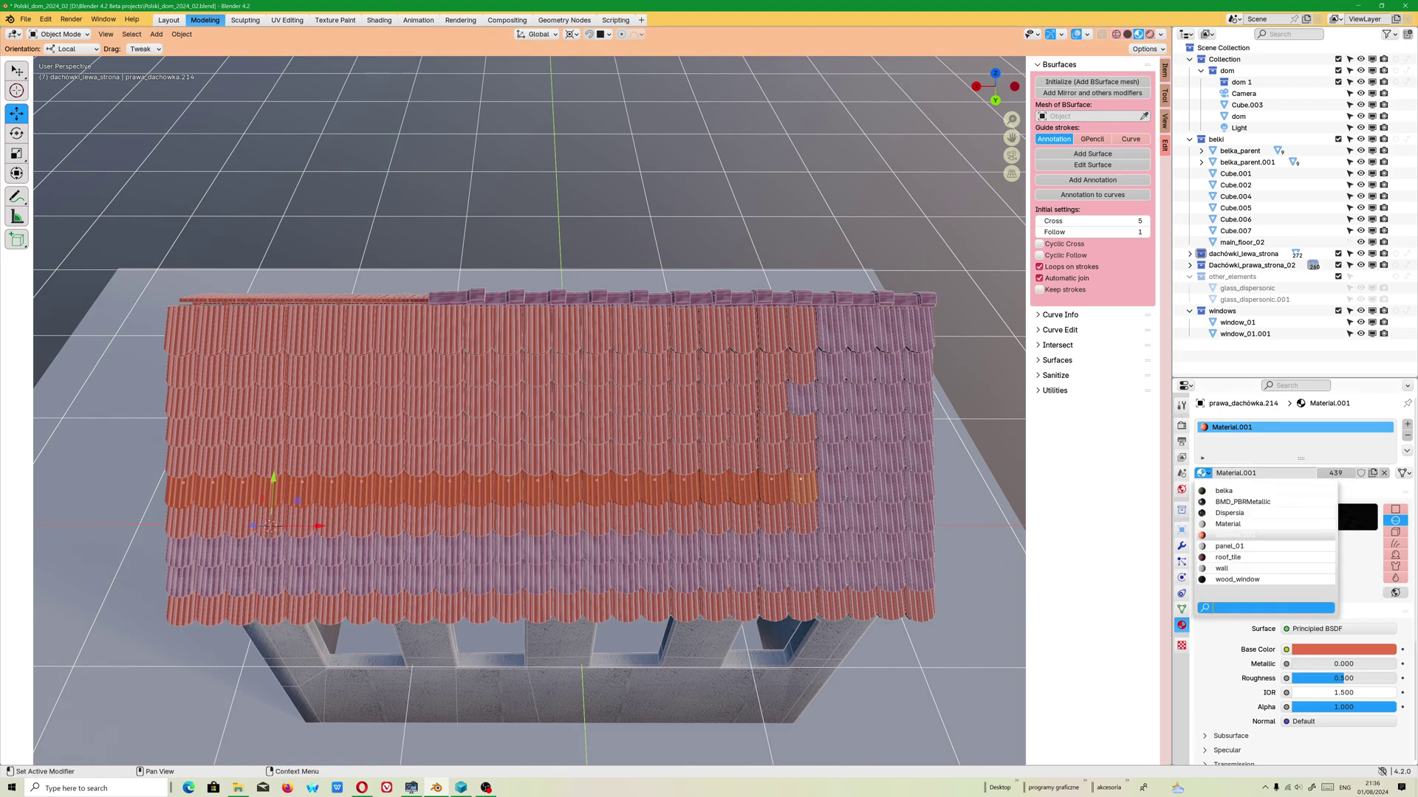
pyautogui.click(1228, 557)
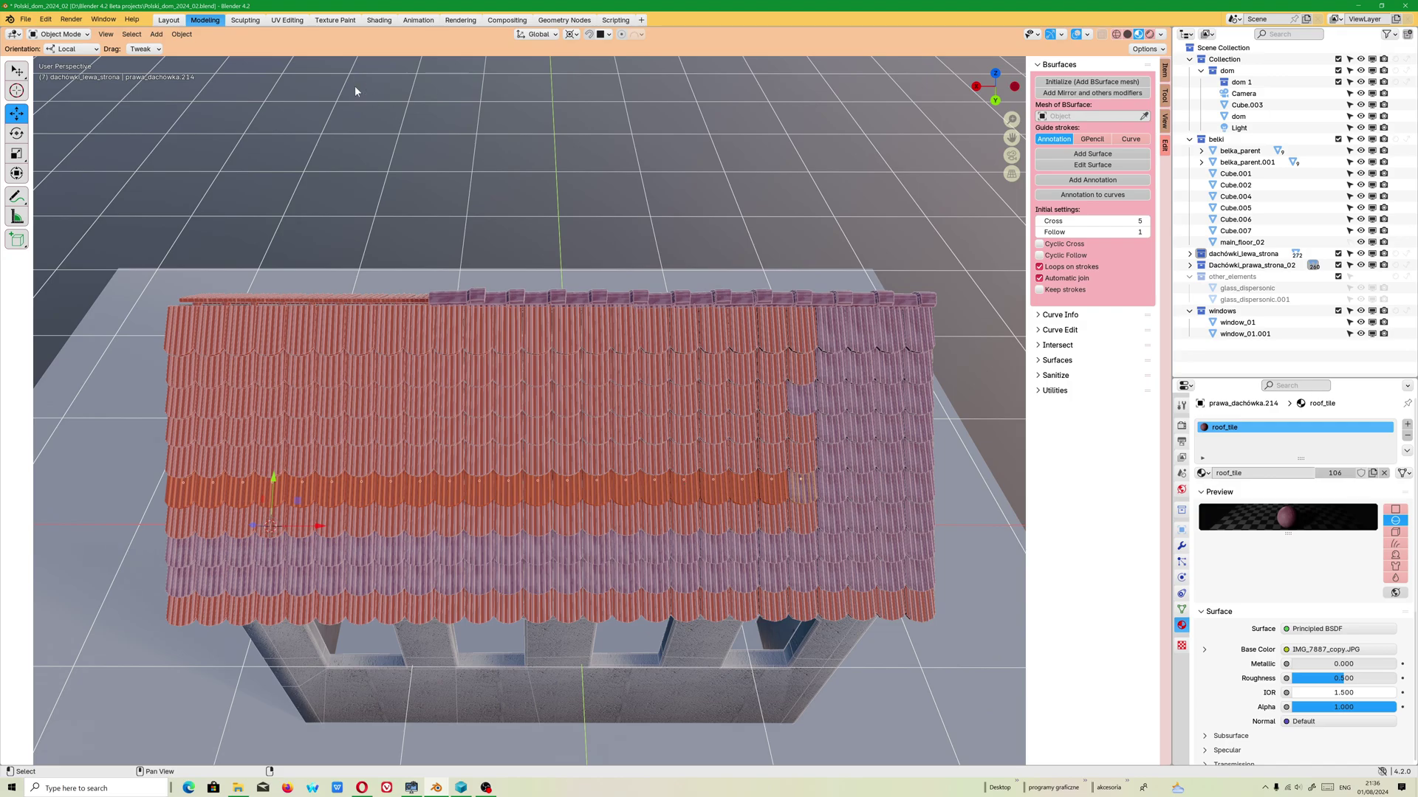
pyautogui.click(181, 34)
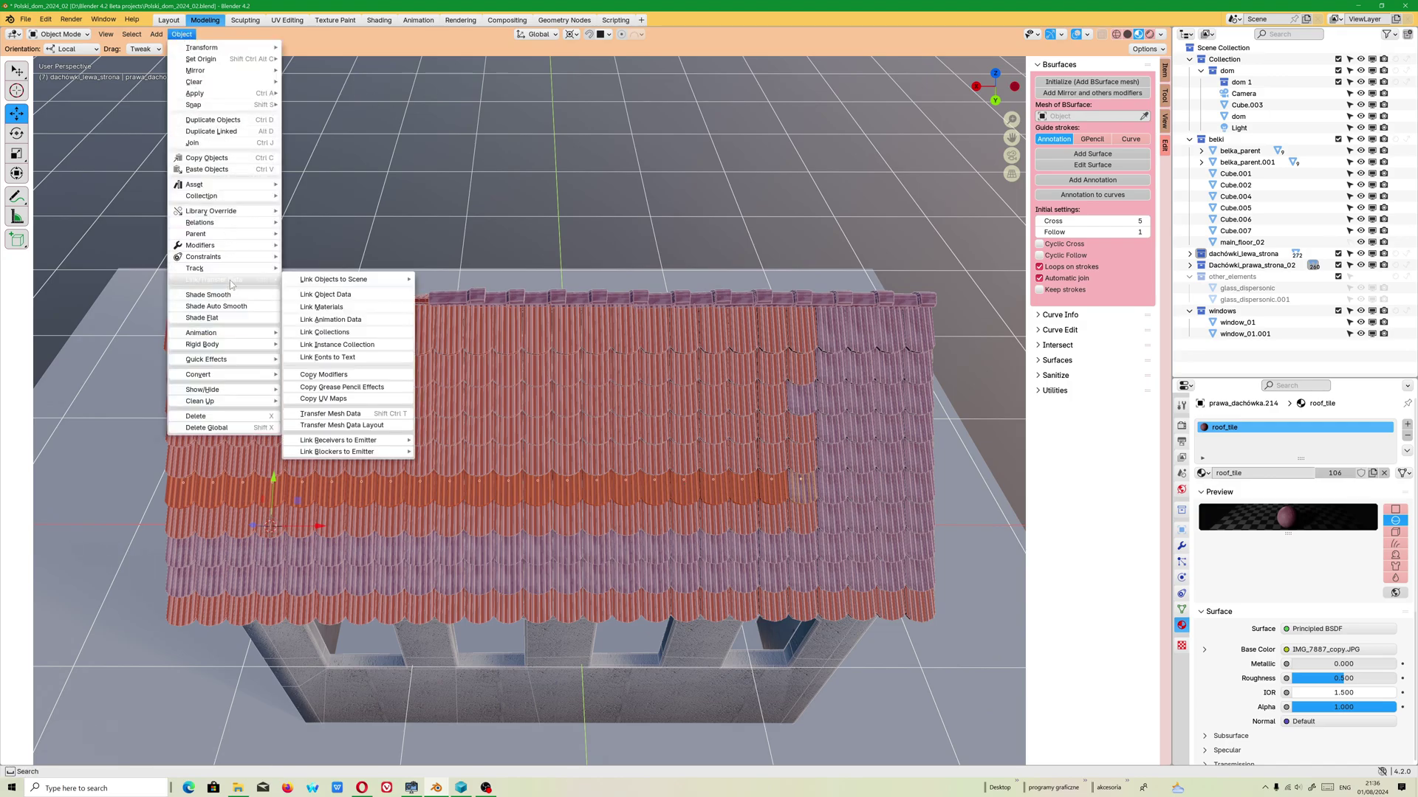
pyautogui.moveTo(236, 284)
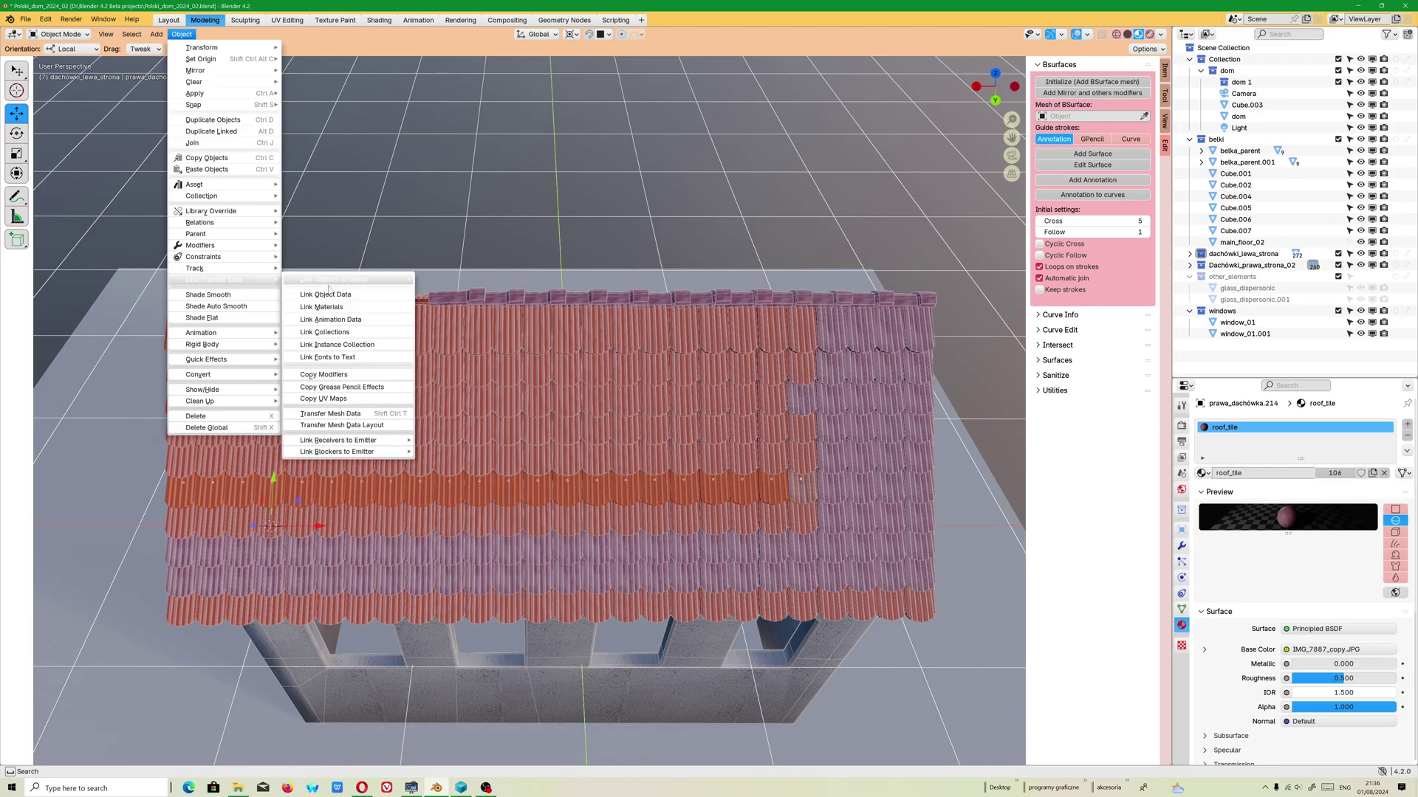
pyautogui.click(333, 306)
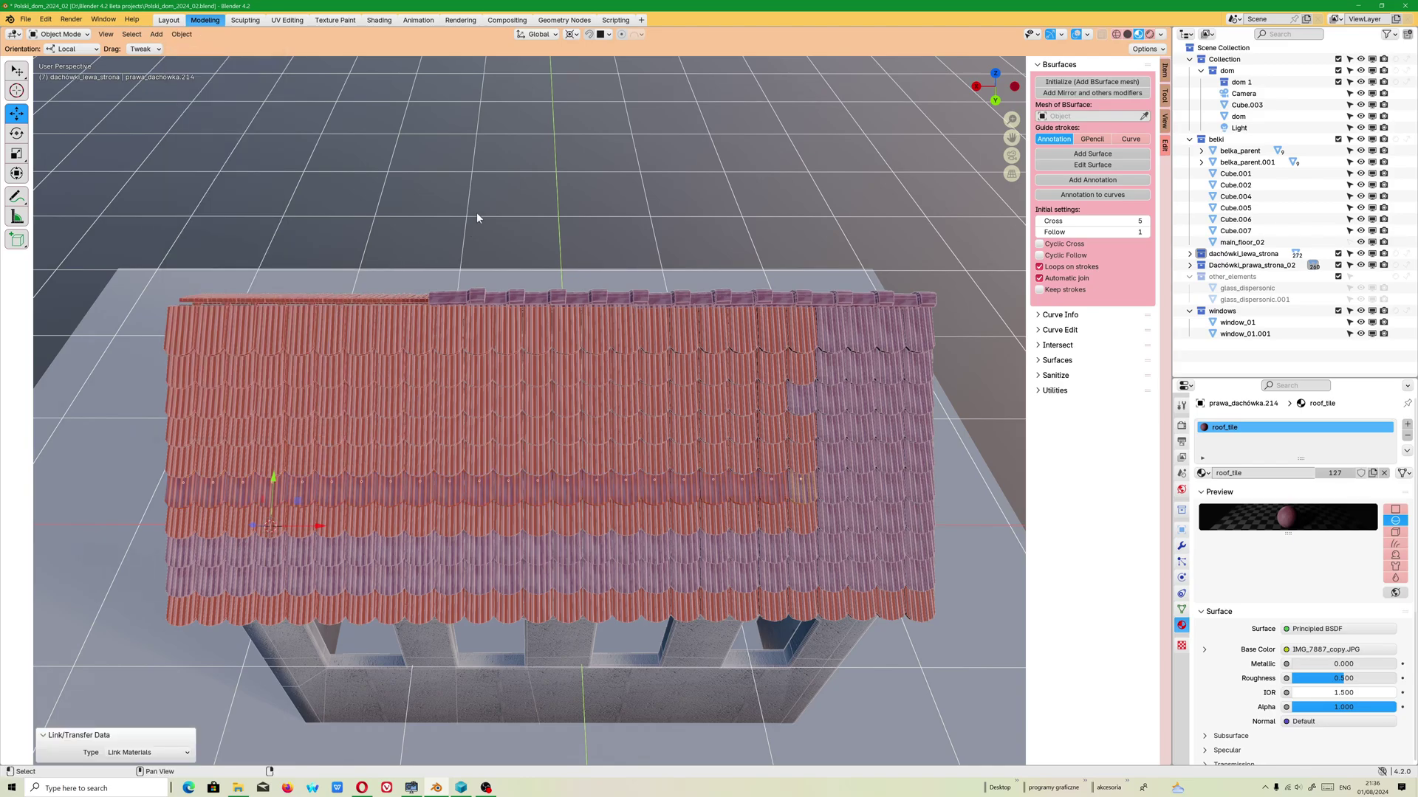
pyautogui.keyDown('shift'); pyautogui.click(827, 483); pyautogui.keyUp('shift')
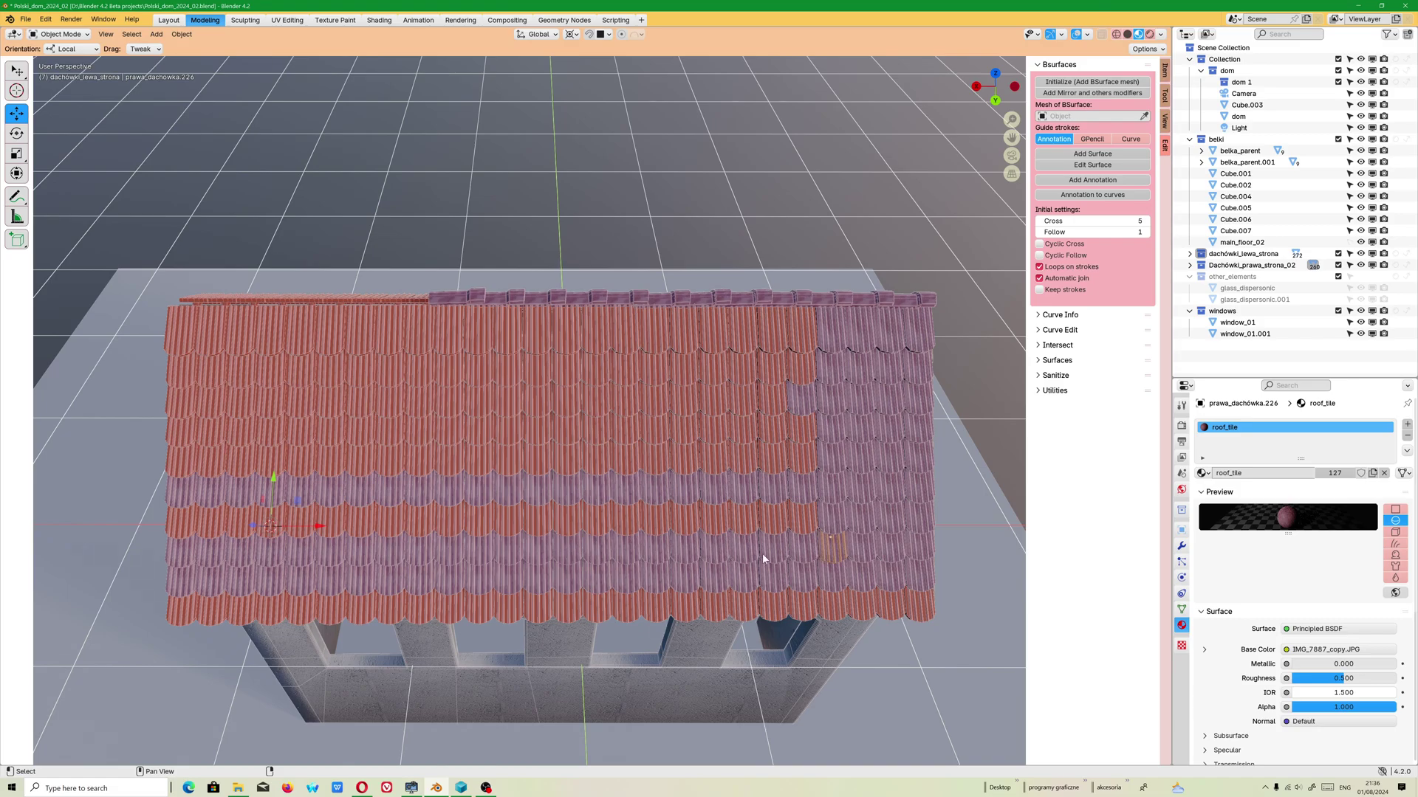
pyautogui.click(184, 37)
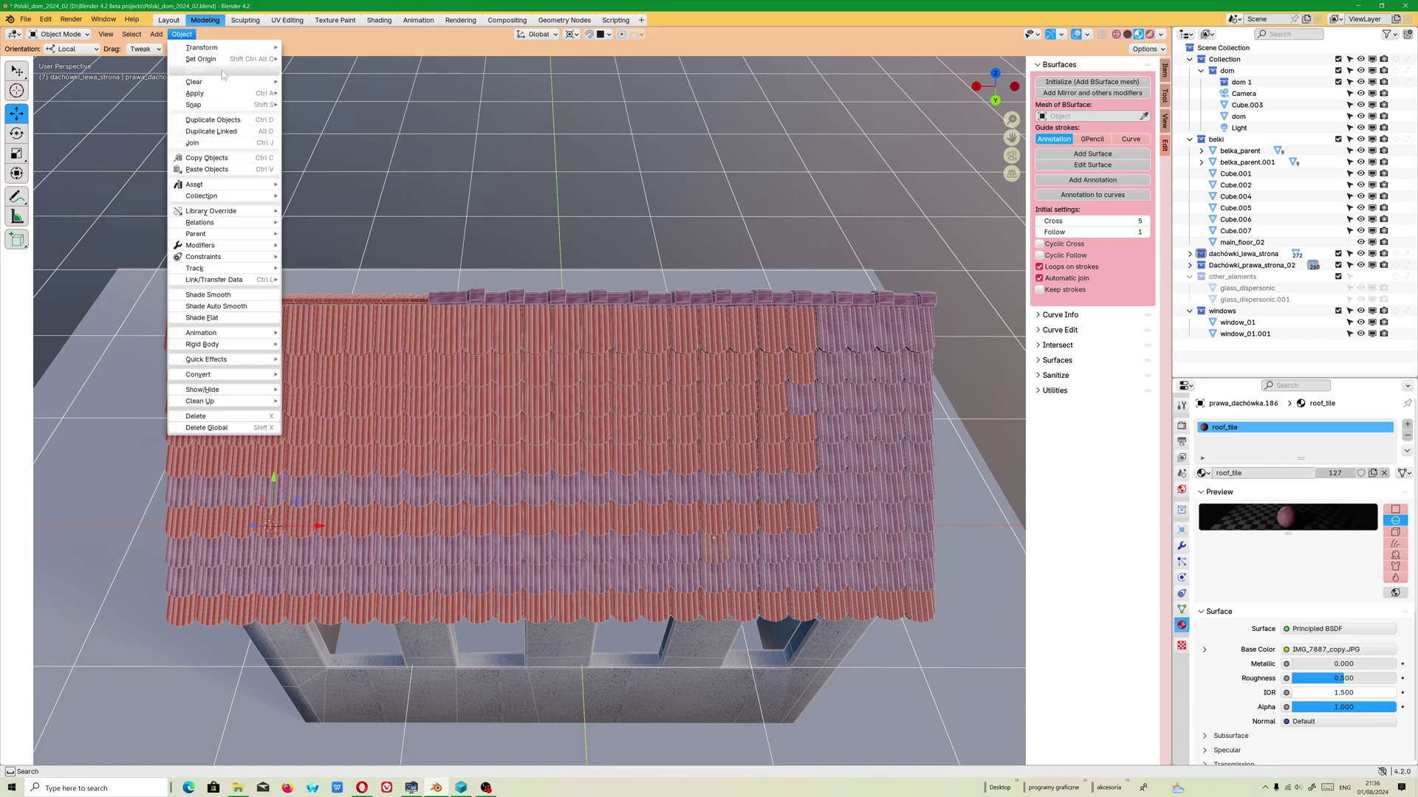
pyautogui.moveTo(224, 62)
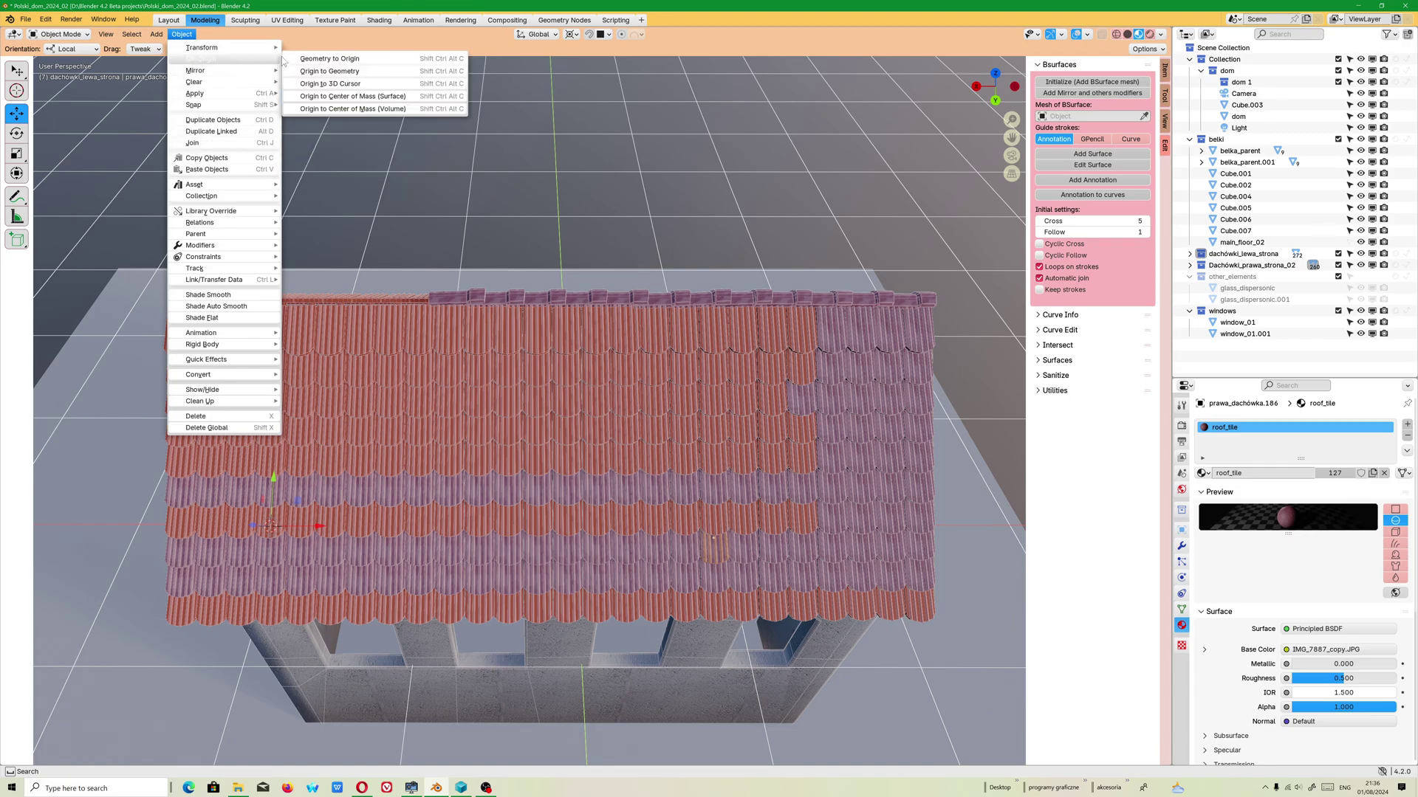
pyautogui.click(361, 97)
# Set the origin of the top-row red tile prawa_dachówka.089 to geometry using Bounds Center
pyautogui.click(452, 334)
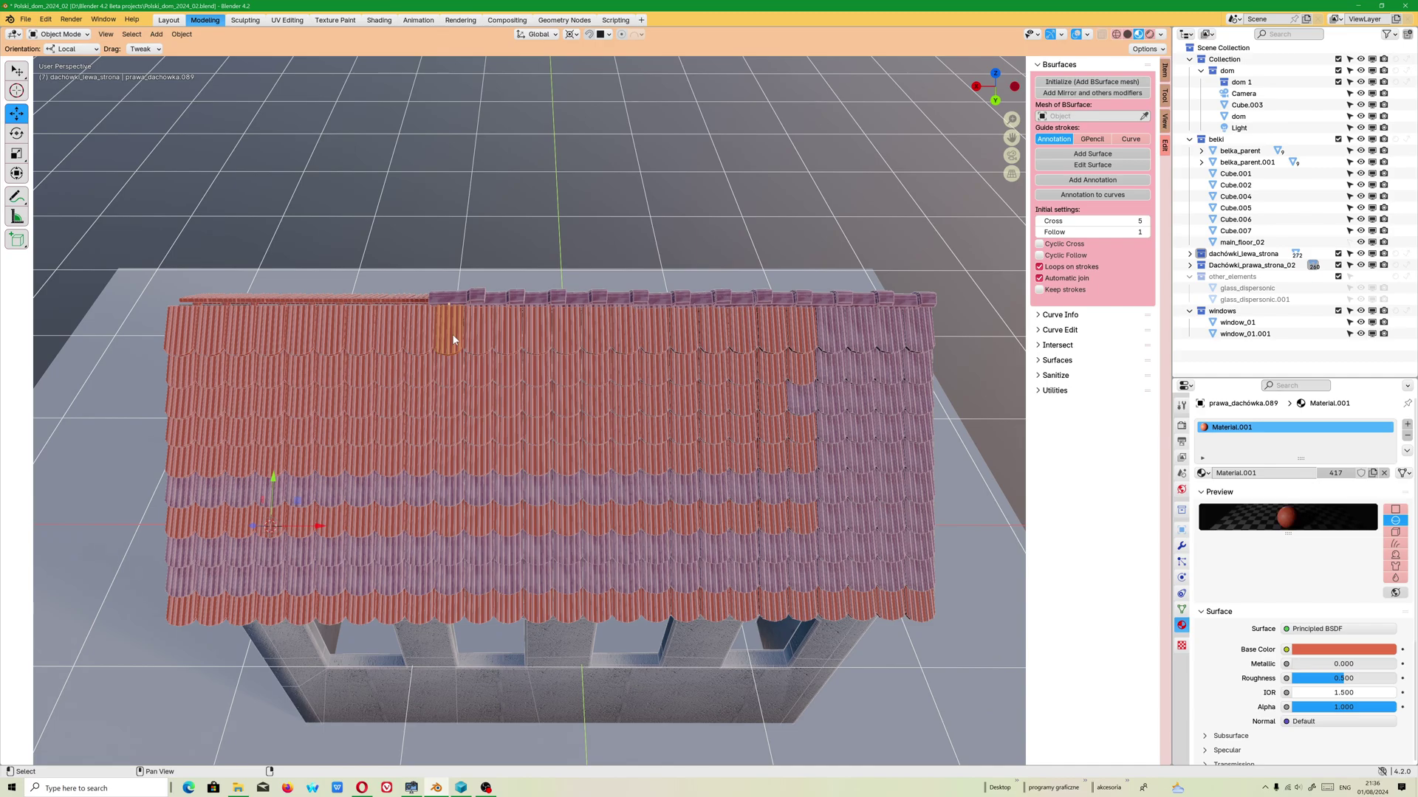
pyautogui.click(181, 34)
pyautogui.moveTo(222, 59)
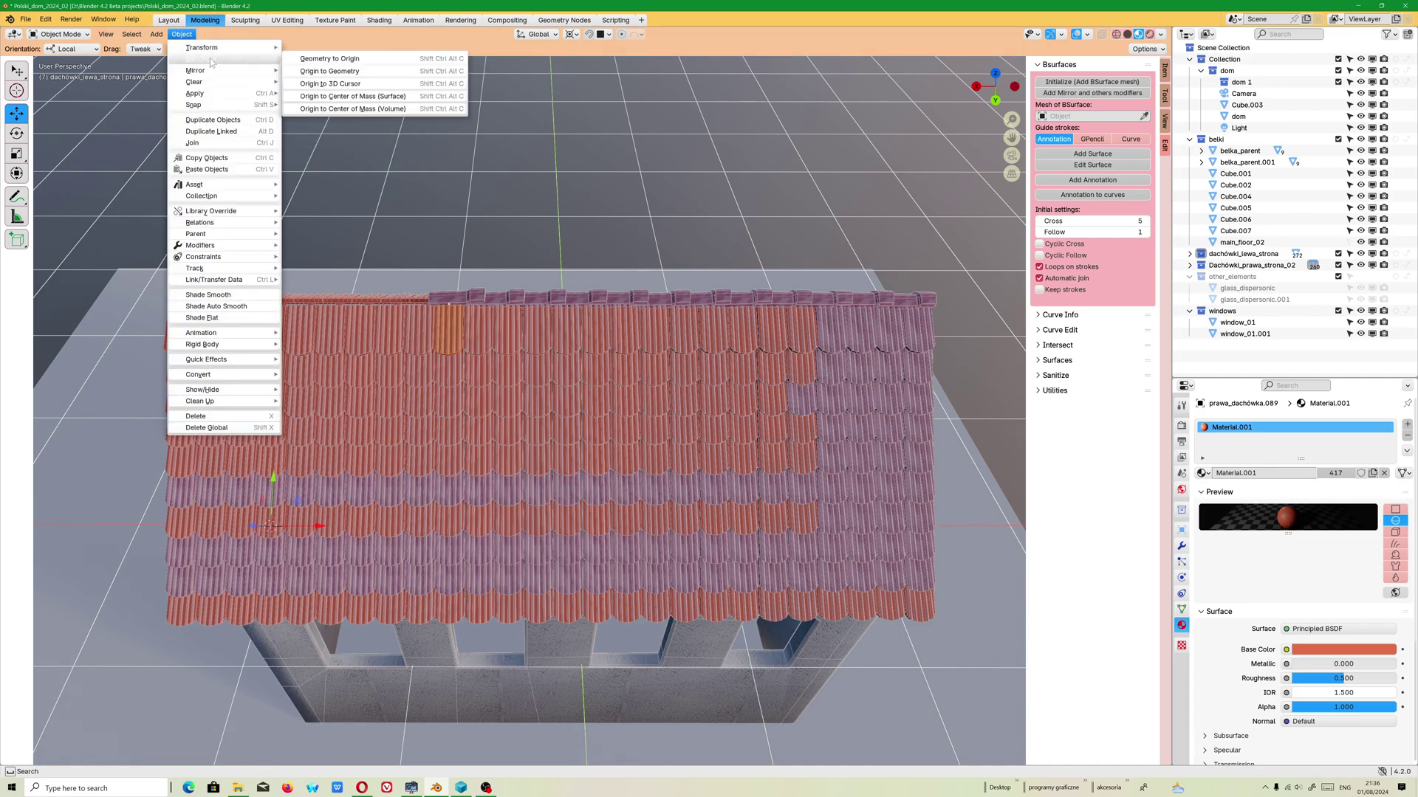
pyautogui.click(329, 71)
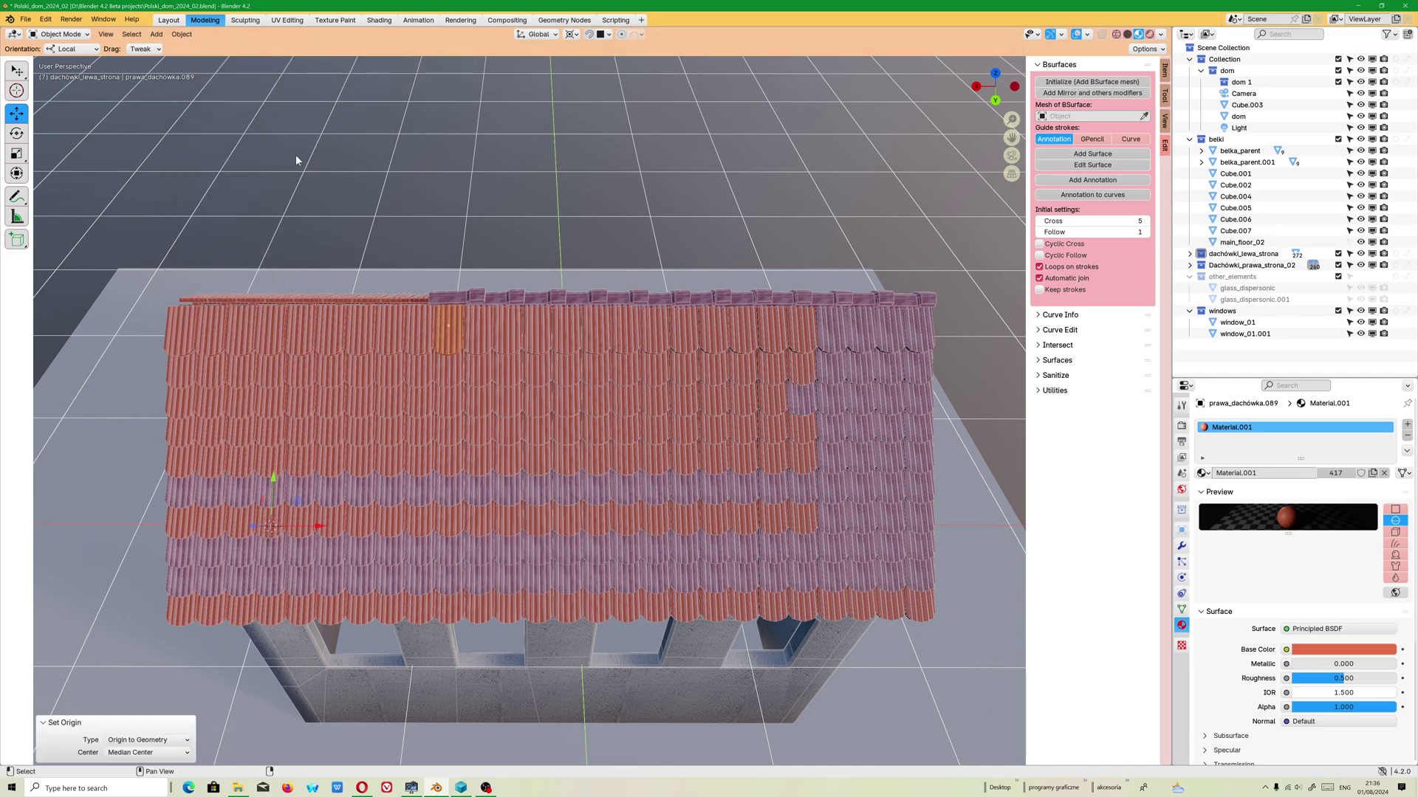
pyautogui.click(144, 752)
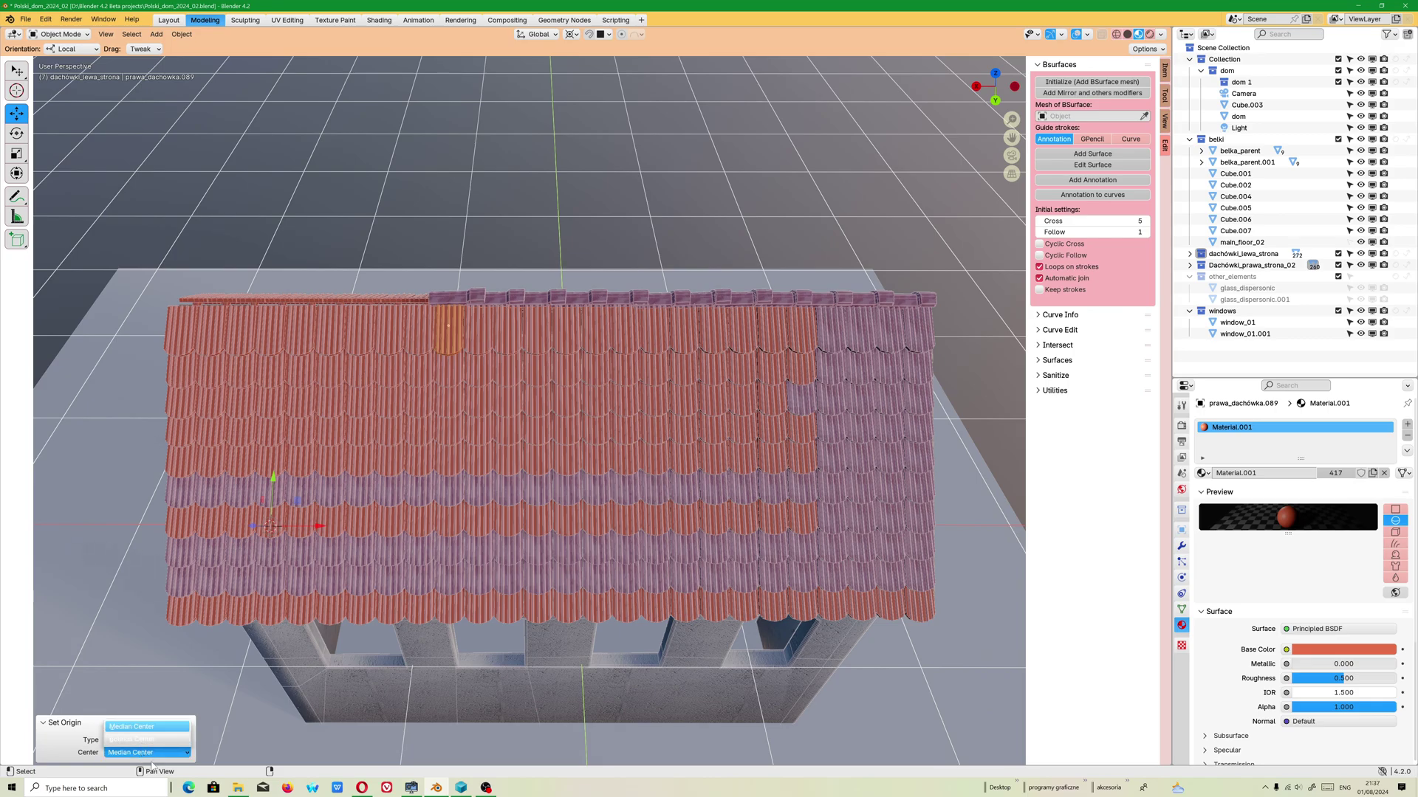
pyautogui.click(133, 740)
pyautogui.click(486, 788)
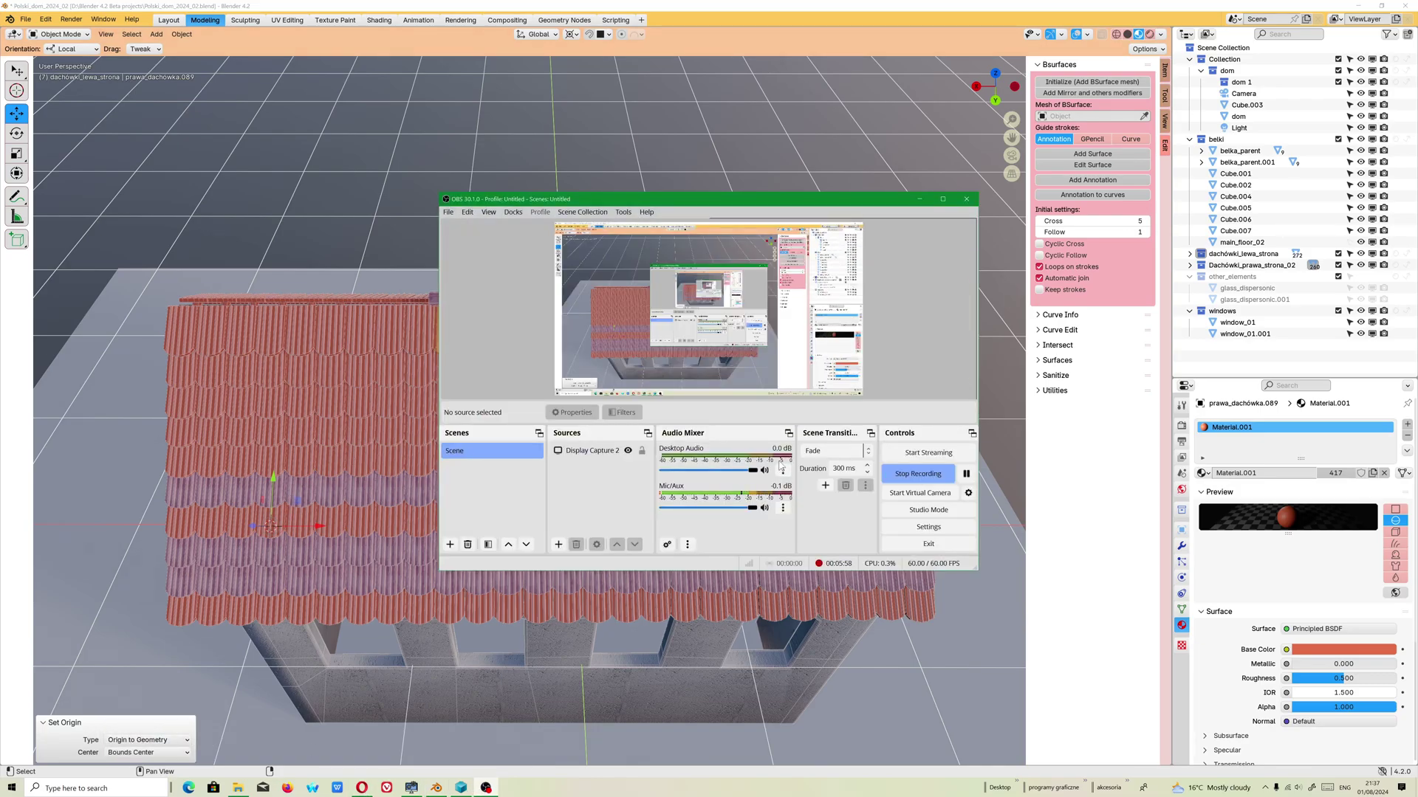